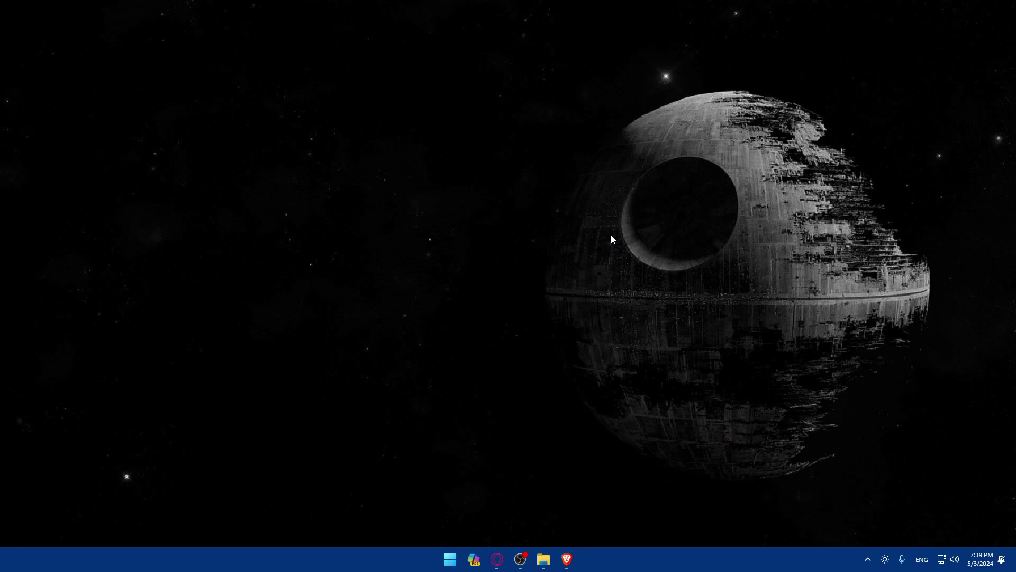
# Launch Brave with two tabs and load gohighlevel.com in the first tab
pyautogui.click(567, 559)
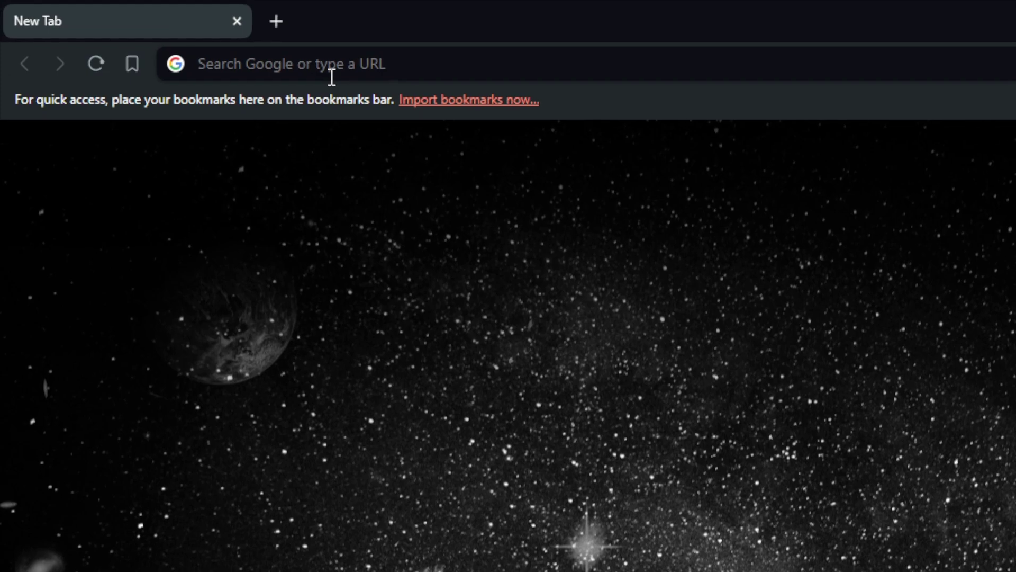
pyautogui.click(275, 24)
pyautogui.click(203, 22)
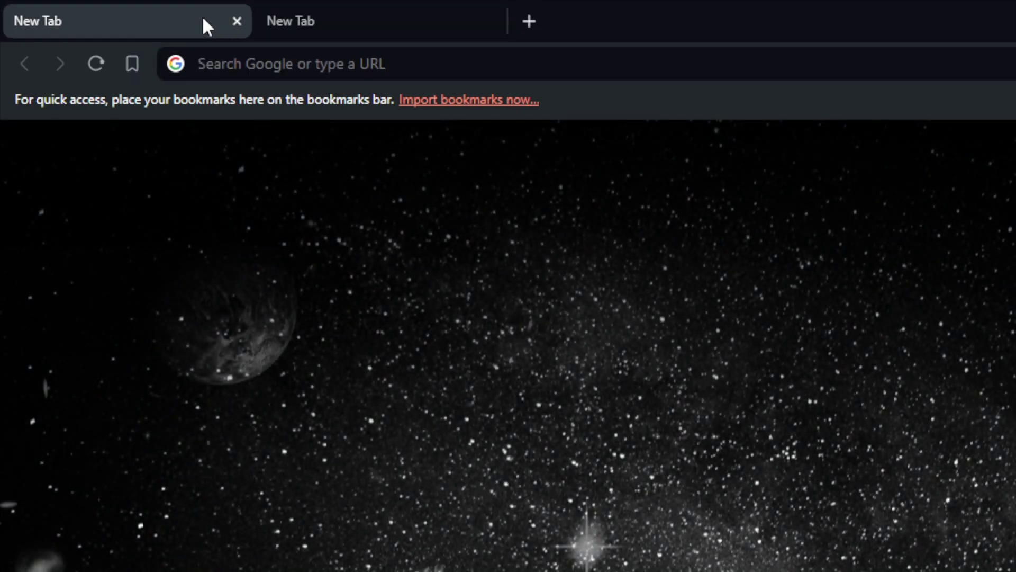
pyautogui.click(230, 54)
pyautogui.write('gohigh;')
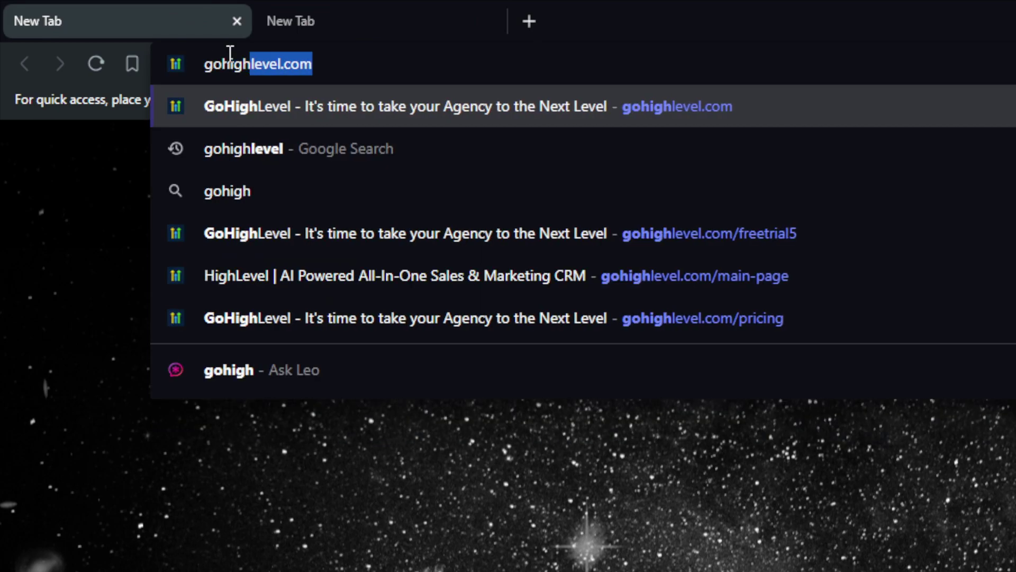
pyautogui.press('BackSpace')
pyautogui.write('level.co')
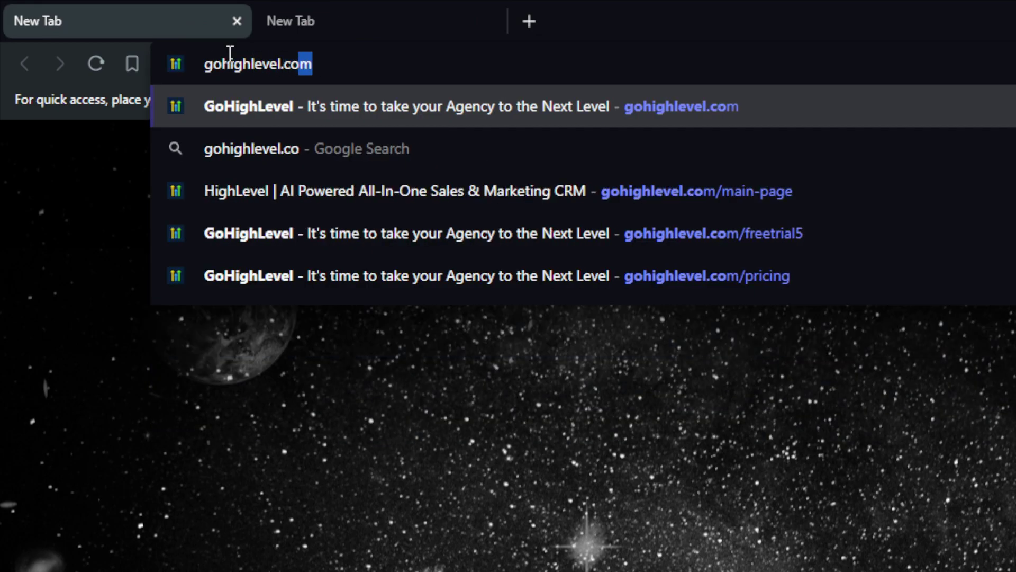
pyautogui.press('Return')
# Load godaddy.com in the second tab
pyautogui.click(286, 16)
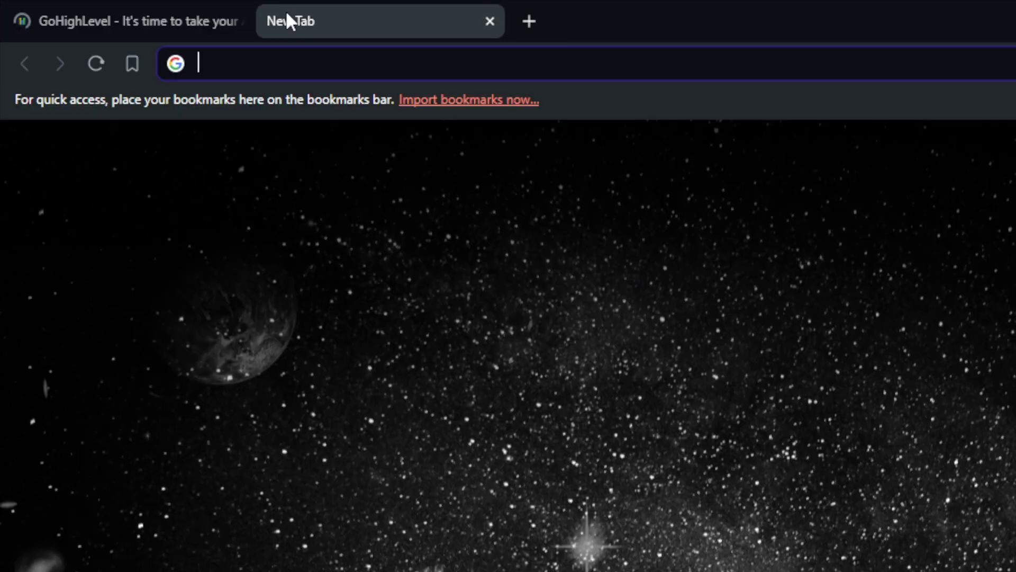
pyautogui.write('godaddy')
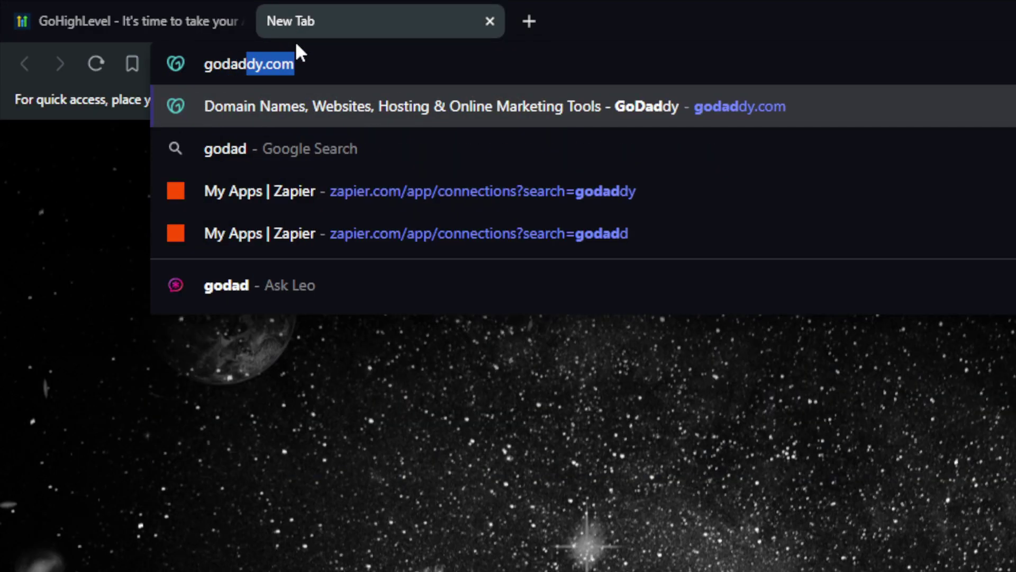
pyautogui.write('.co')
pyautogui.press('Return')
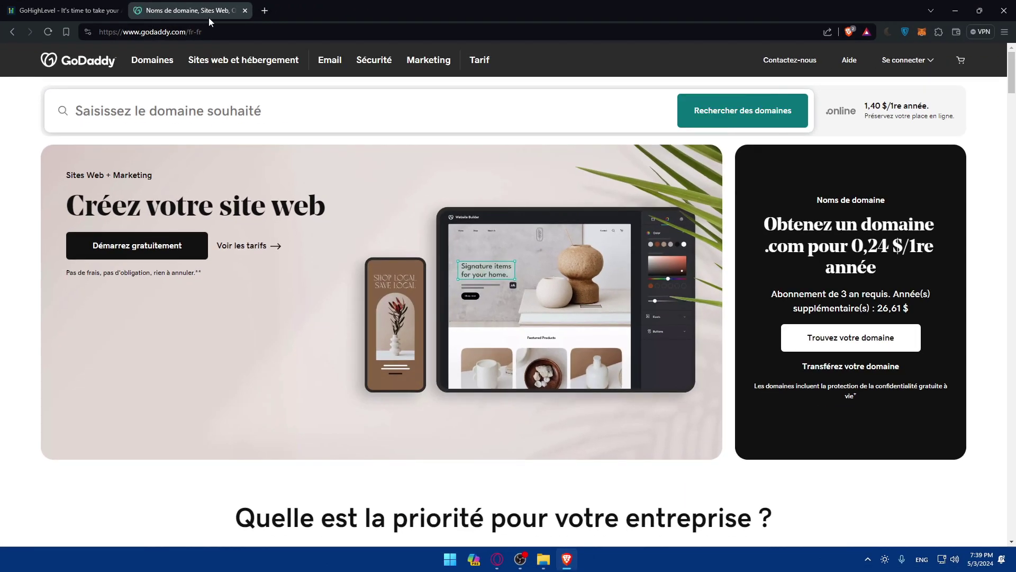
# Change the GoDaddy footer region from France - Français to United States - English
pyautogui.scroll(-15, 540, 112)
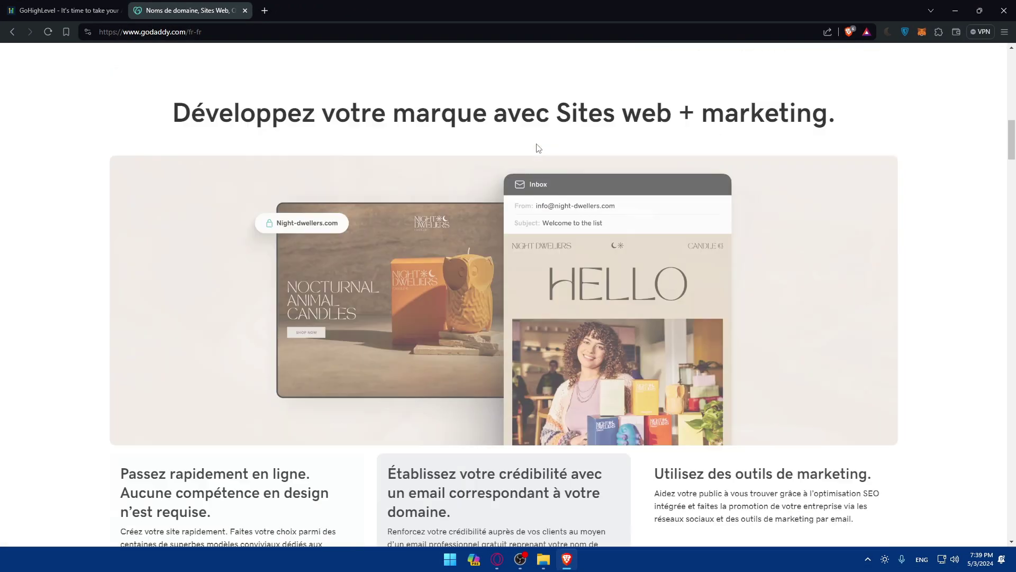
pyautogui.scroll(15, 540, 147)
pyautogui.scroll(-20, 633, 164)
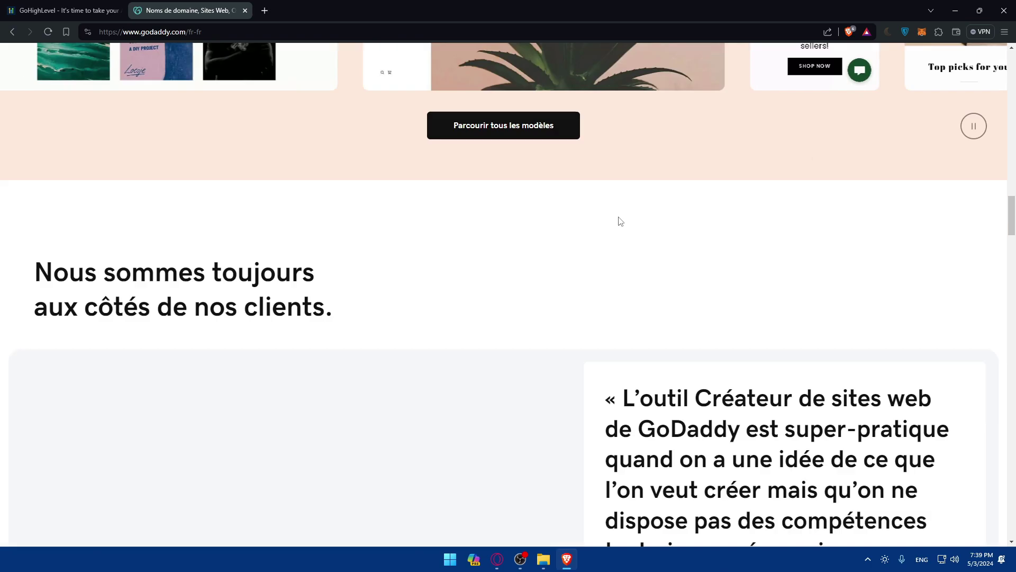
pyautogui.scroll(-15, 532, 286)
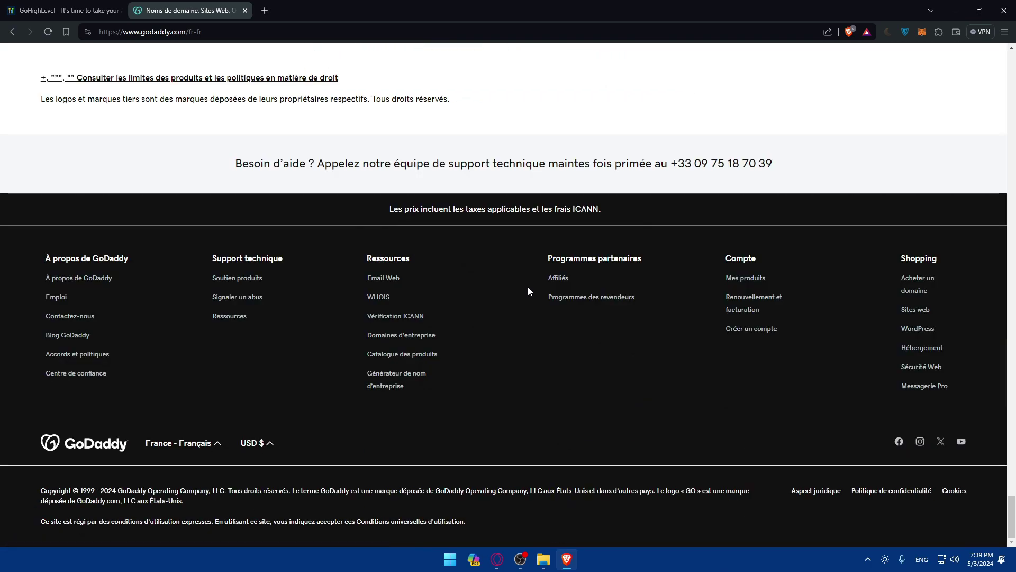
pyautogui.click(186, 445)
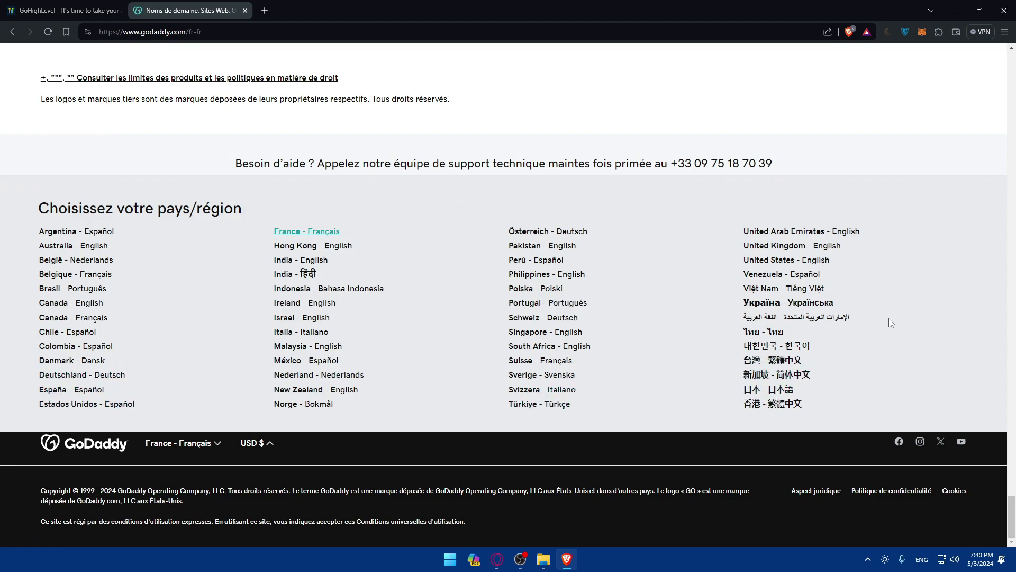
pyautogui.click(783, 260)
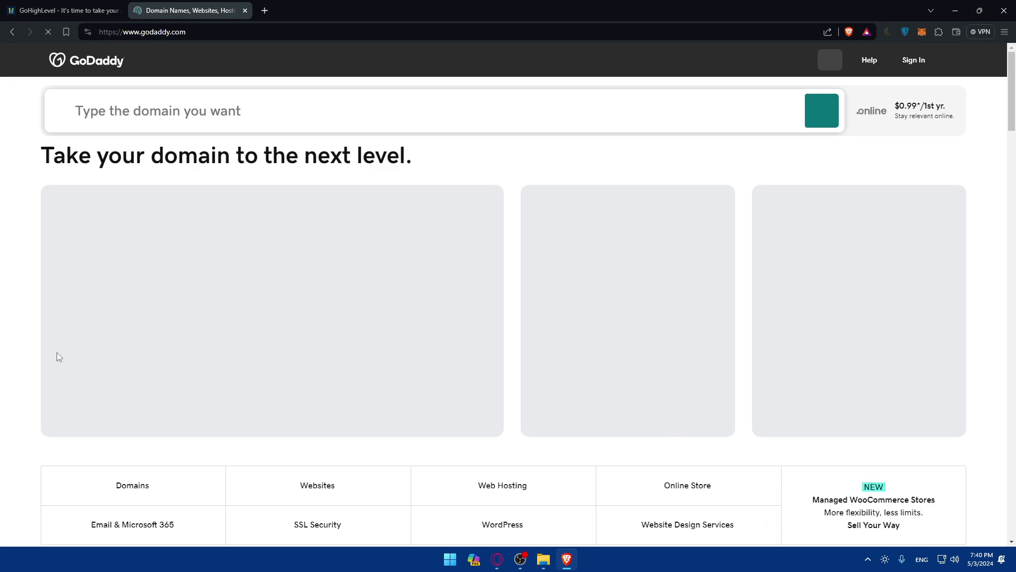
# Preview GoHighLevel's 14 DAY FREE TRIAL signup form, close it, and return to GoDaddy
pyautogui.click(32, 11)
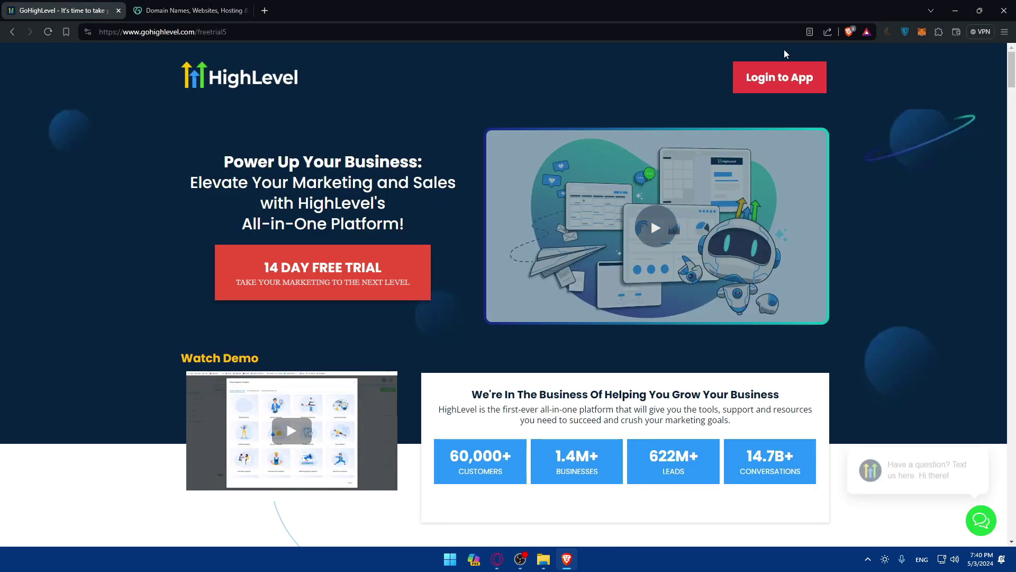
pyautogui.click(782, 79)
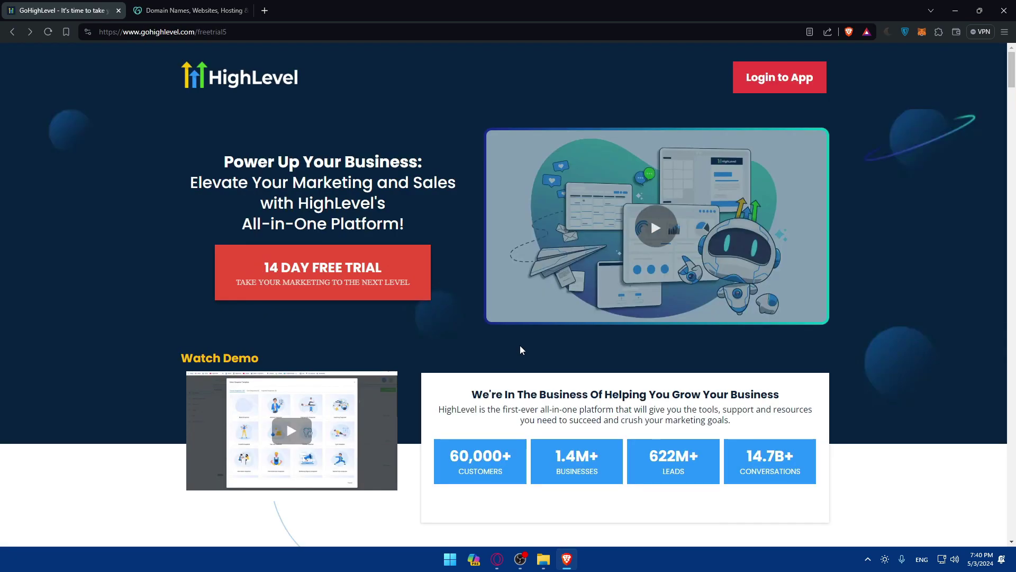
pyautogui.click(288, 266)
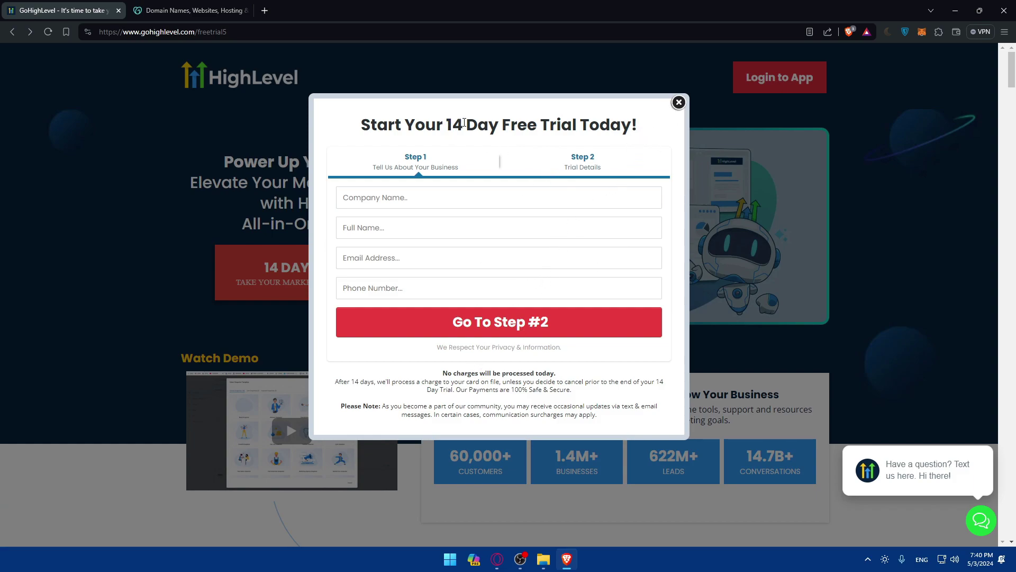
pyautogui.click(678, 102)
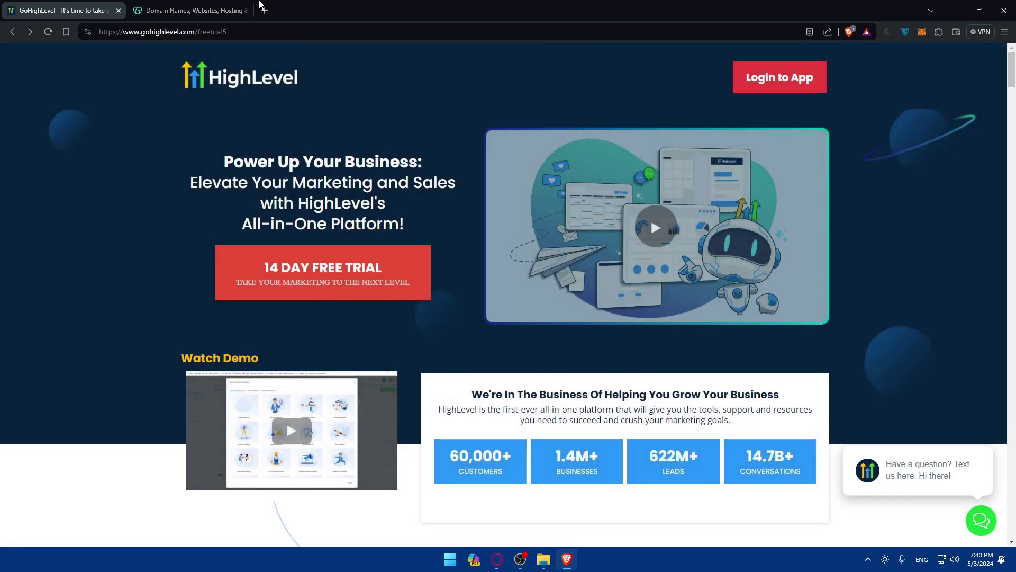
pyautogui.click(190, 10)
pyautogui.click(919, 61)
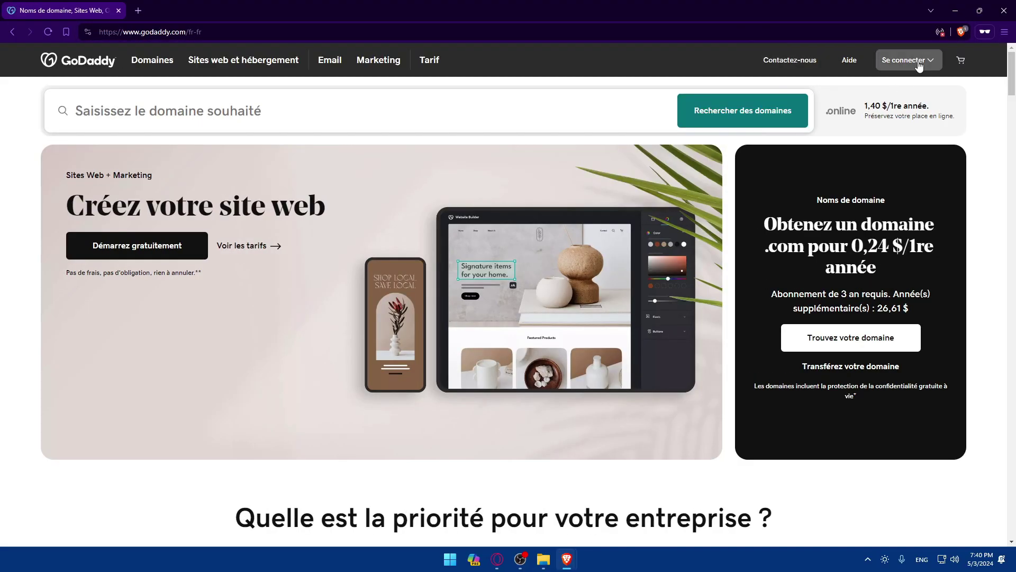
# Visit GoDaddy's Se connecter and Créer un compte pages, then close that extra window
pyautogui.click(920, 62)
pyautogui.click(839, 146)
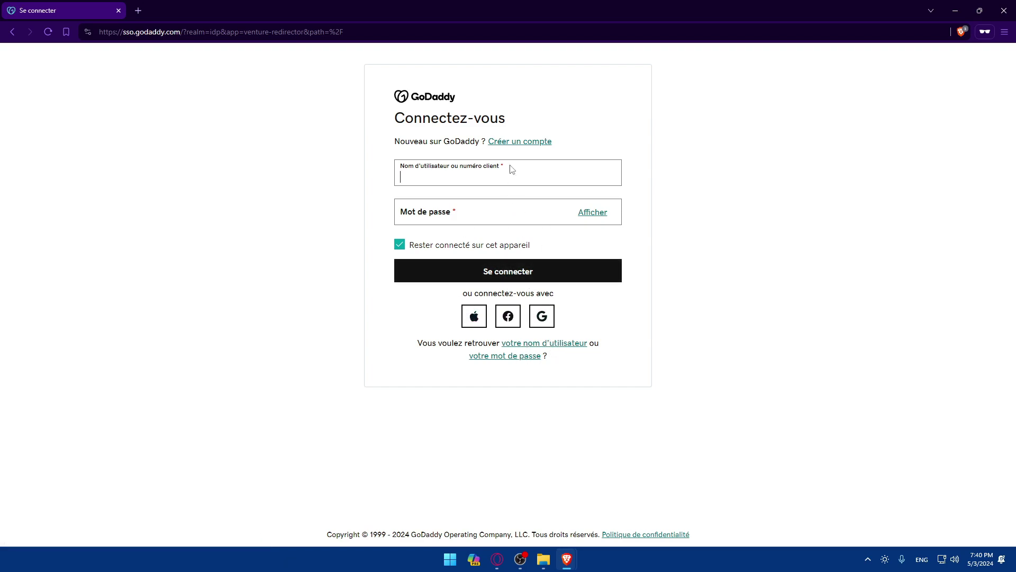
pyautogui.click(518, 143)
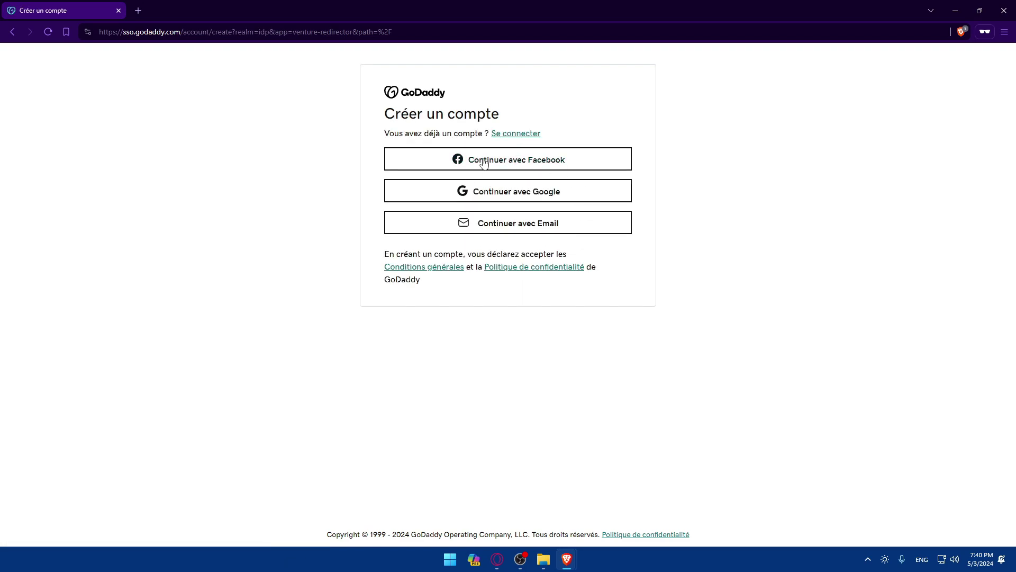
pyautogui.click(1004, 10)
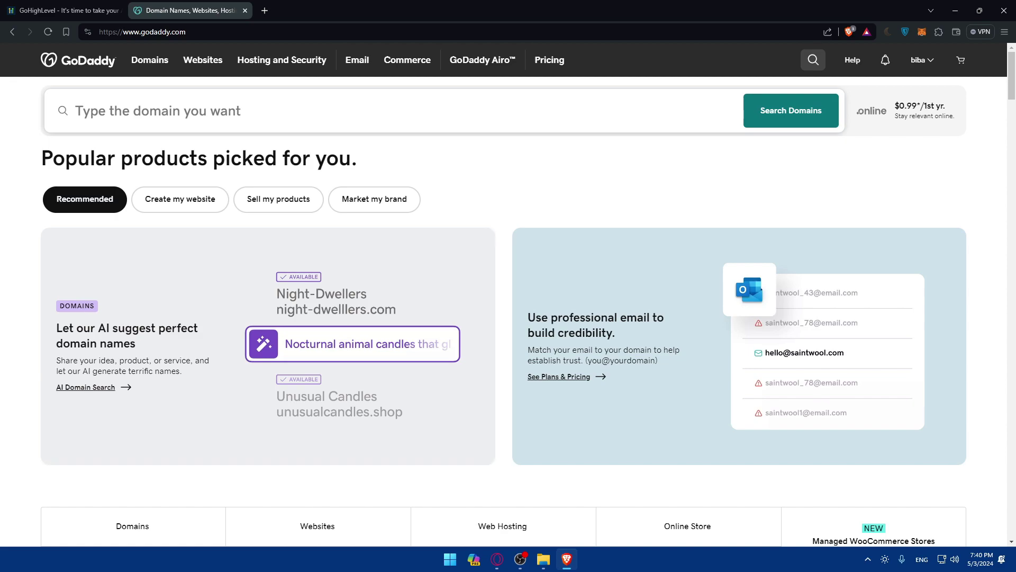
# Browse the GoDaddy Domains menu, dismiss it, and show the signed-in account menu
pyautogui.press('Tab')
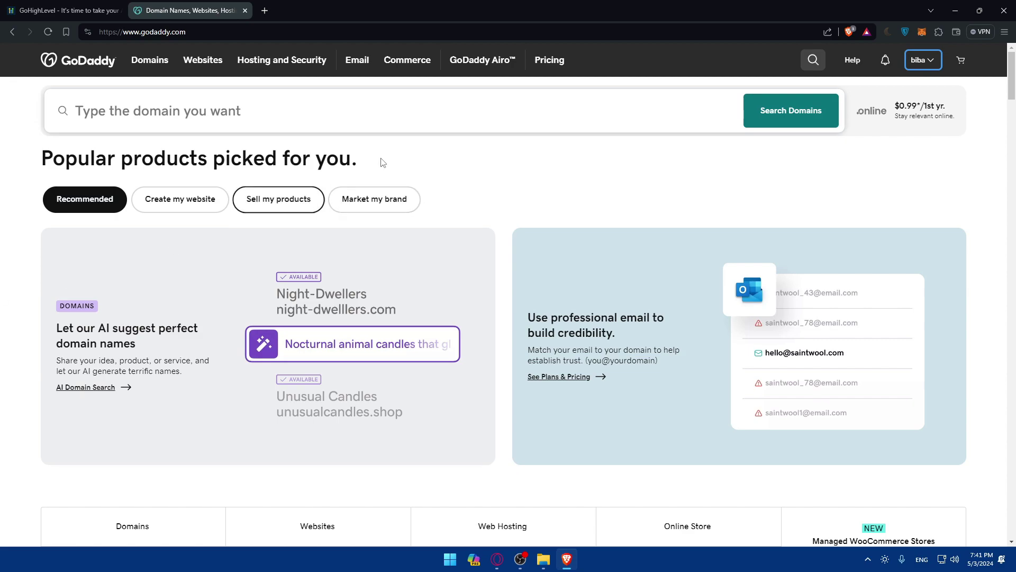
pyautogui.click(155, 63)
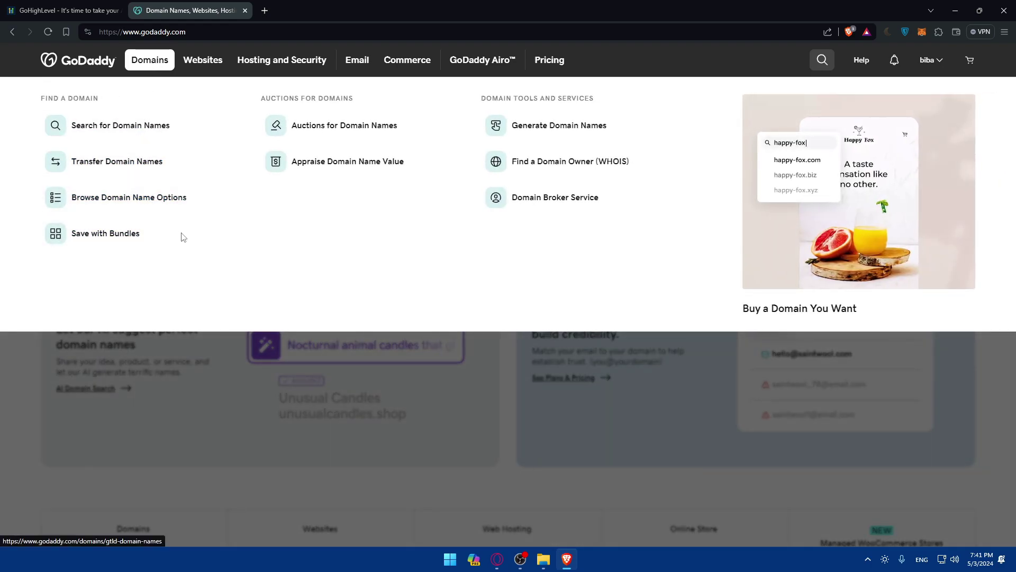
pyautogui.click(217, 381)
pyautogui.click(932, 60)
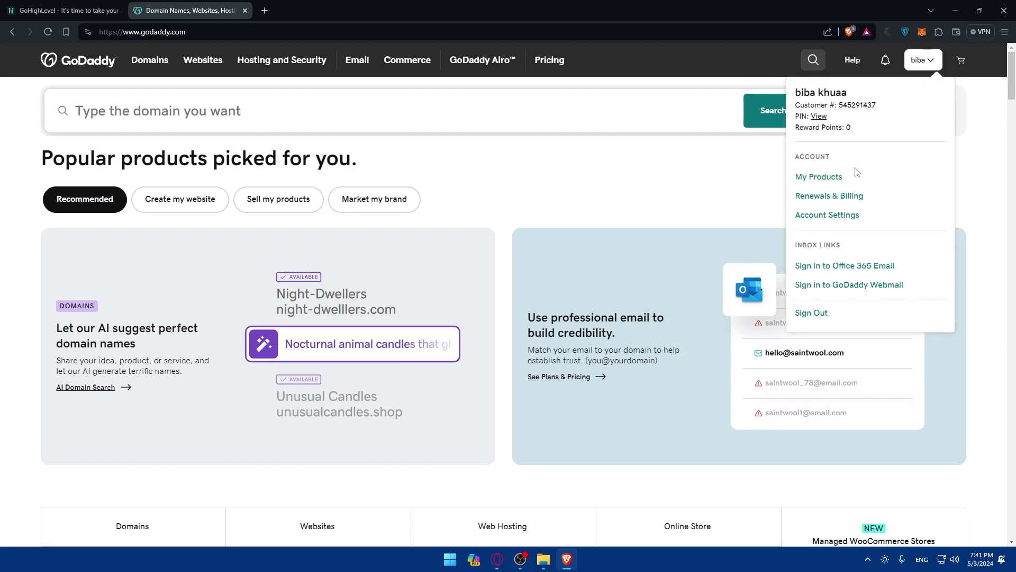
pyautogui.click(799, 178)
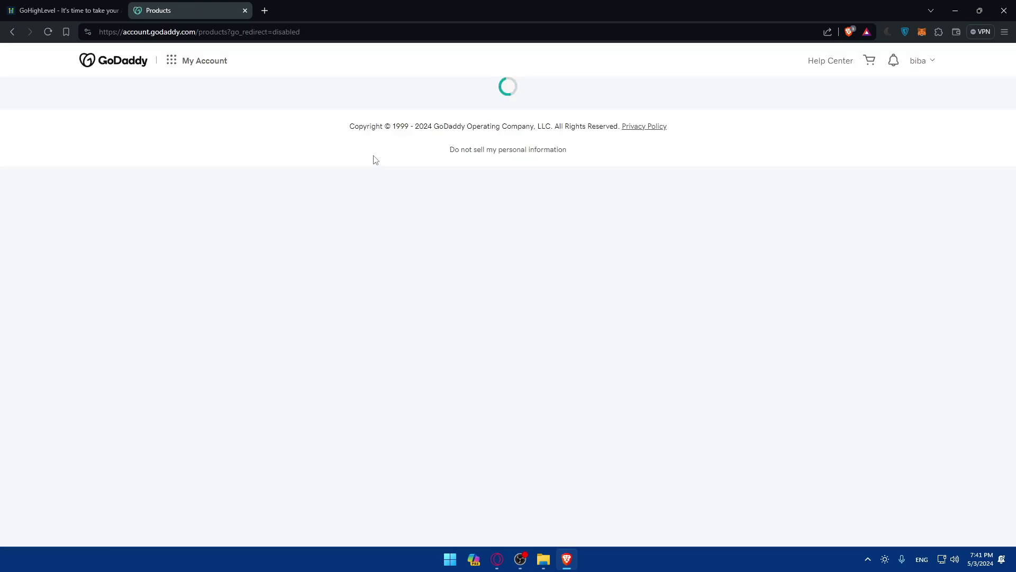
pyautogui.scroll(-3, 284, 243)
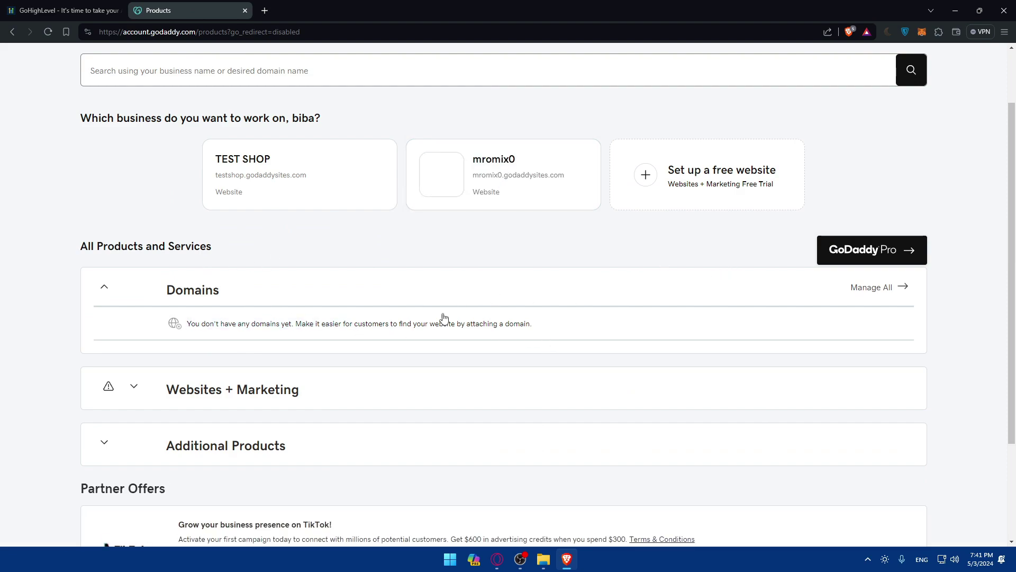
pyautogui.scroll(-3, 331, 322)
pyautogui.scroll(2, 332, 323)
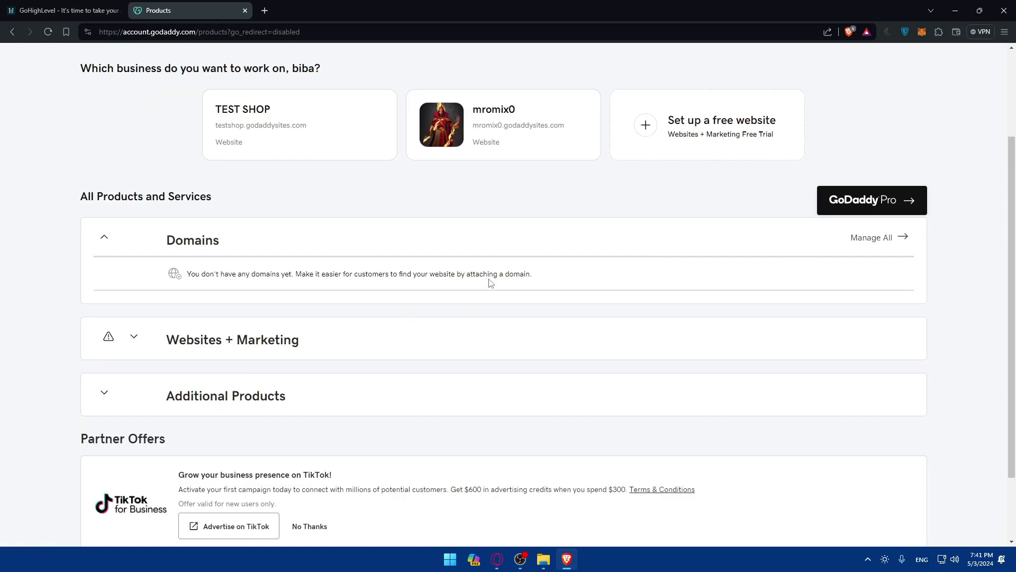
# Go from Manage All domains to the DNS Management page and look through it
pyautogui.click(871, 240)
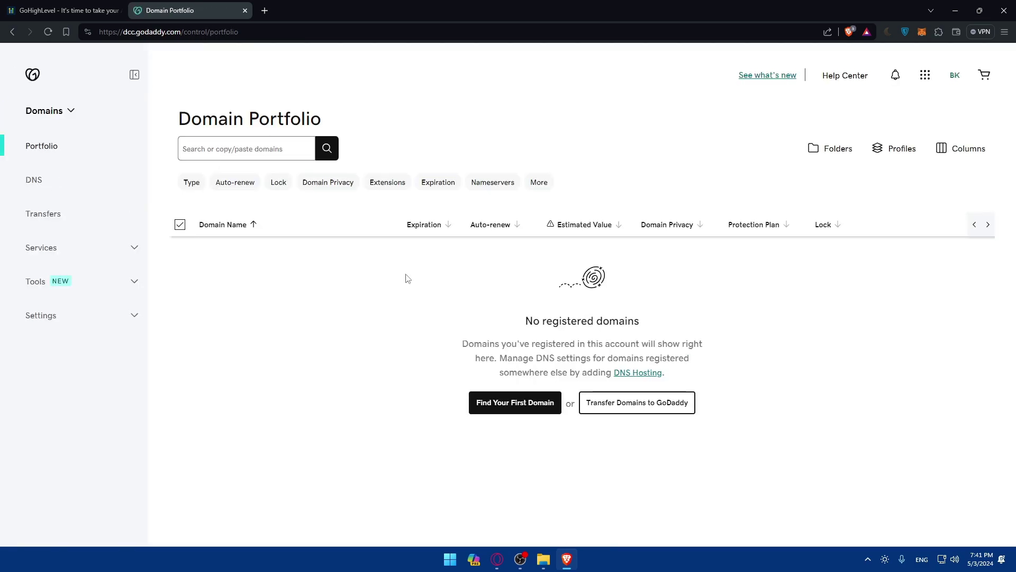
pyautogui.click(37, 182)
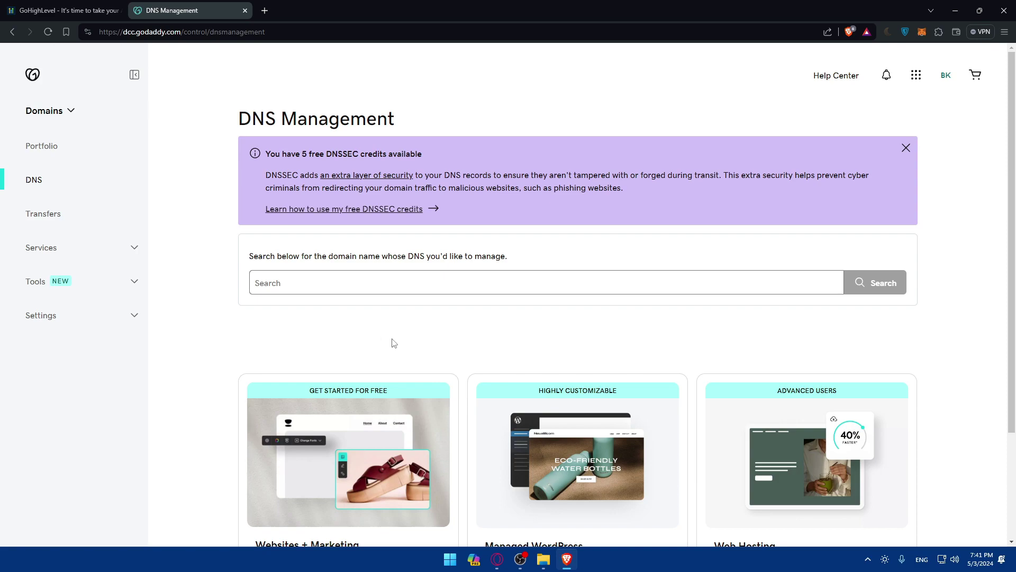
pyautogui.scroll(-3, 415, 343)
pyautogui.scroll(3, 479, 370)
pyautogui.scroll(-2, 503, 159)
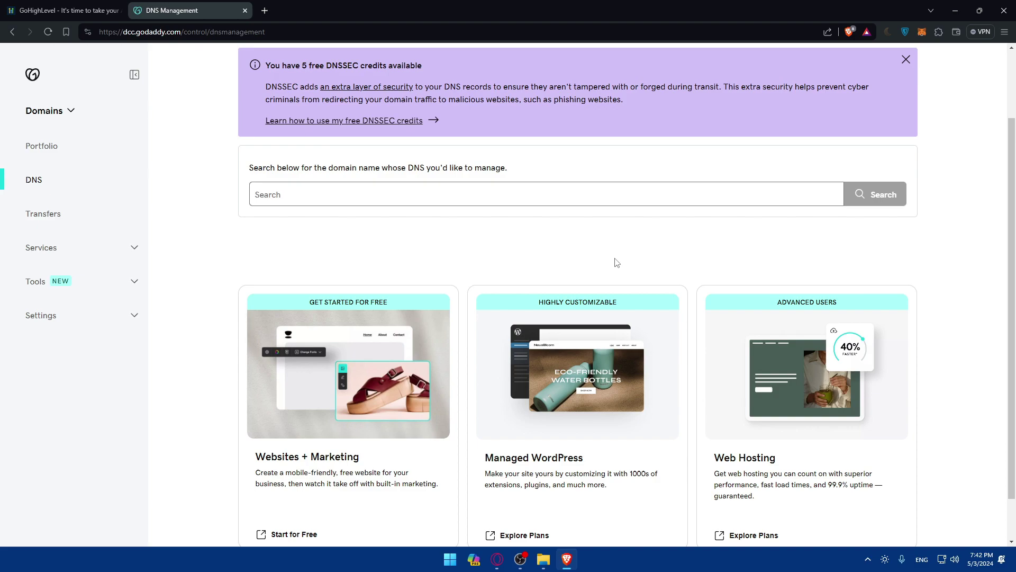
pyautogui.scroll(-1, 655, 256)
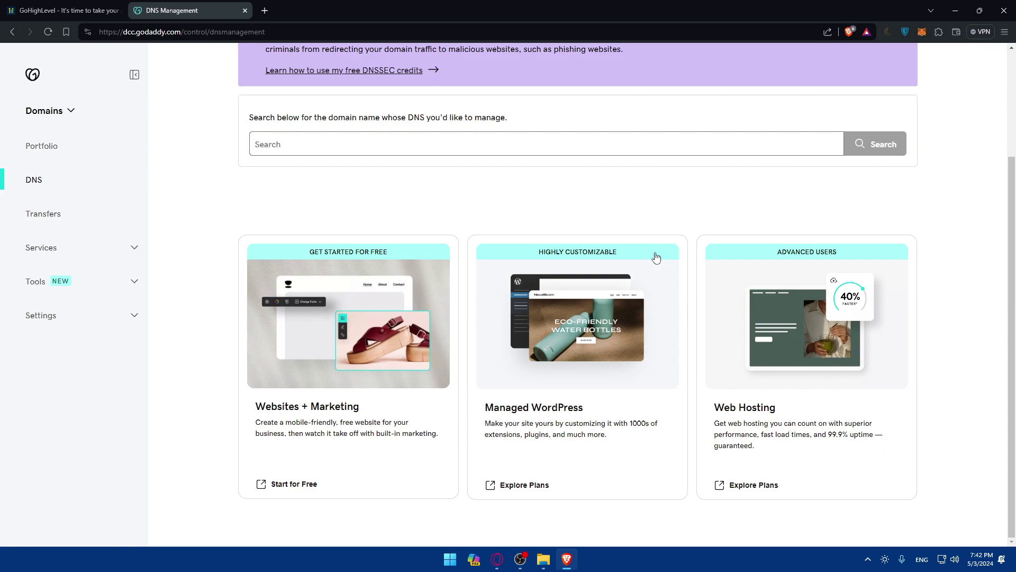
# Load the Zapier website in a new tab beside the GoDaddy DNS page
pyautogui.click(95, 10)
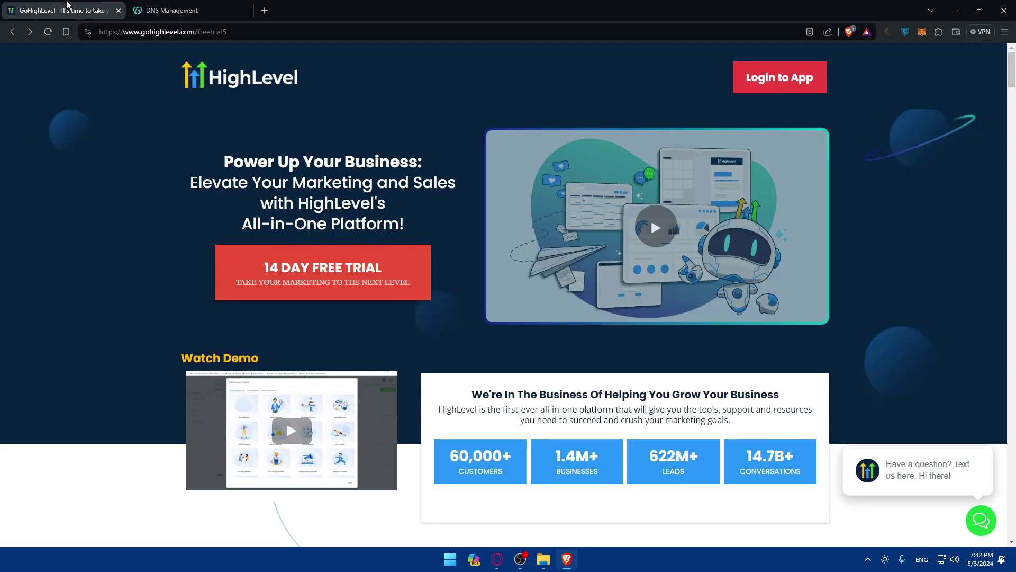
pyautogui.click(175, 6)
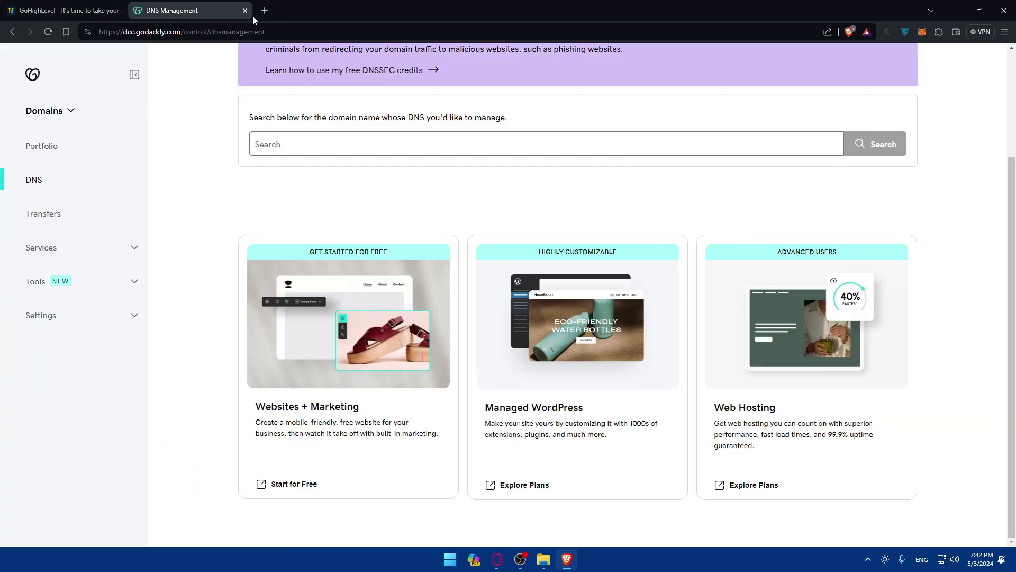
pyautogui.click(265, 13)
pyautogui.write('zapier.com')
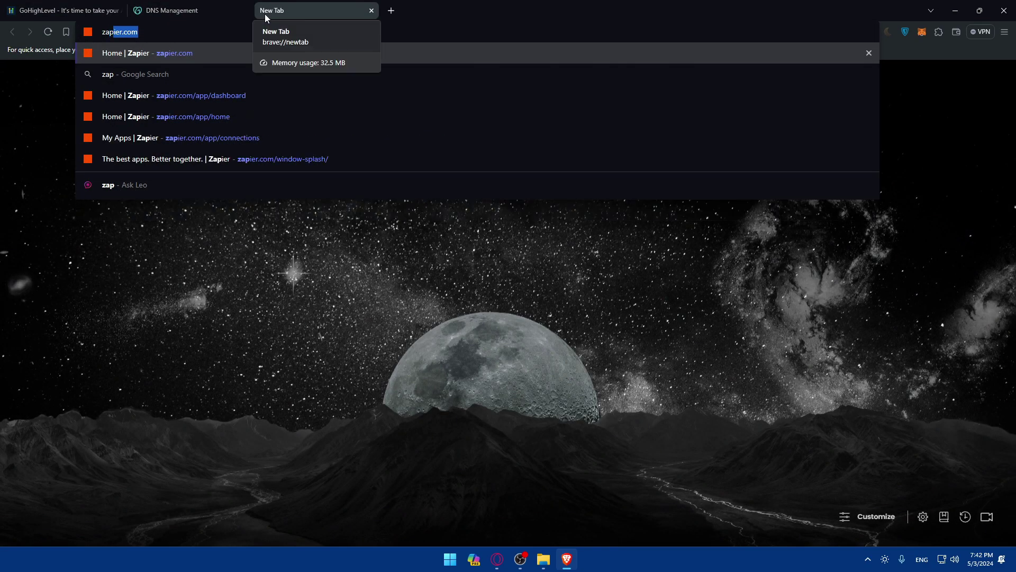
pyautogui.press('Return')
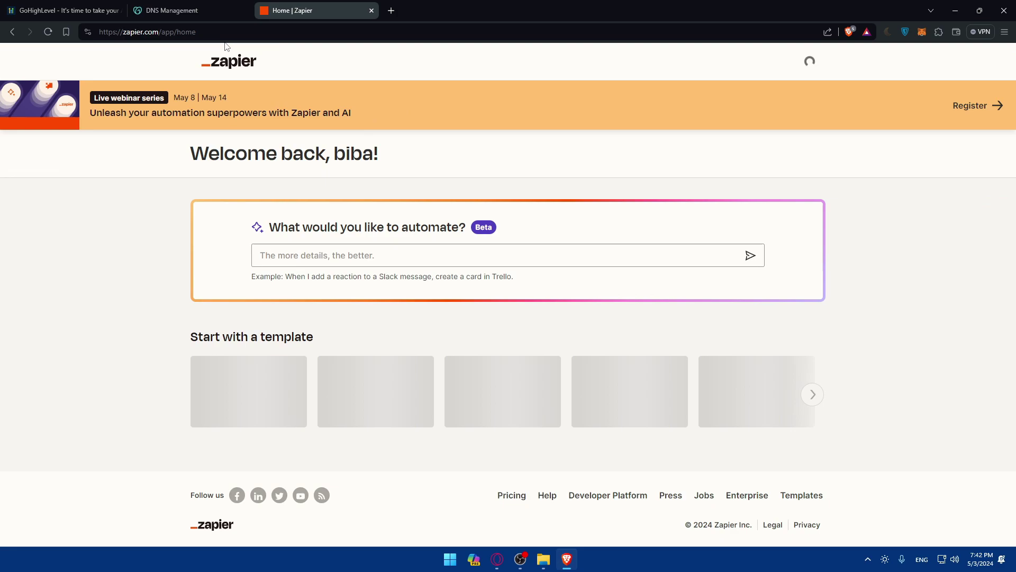
# Try Zapier login, SSO and sign-up in a private window, then close it
pyautogui.hotkey('ctrl', 'shift', 'n')
pyautogui.write('zap')
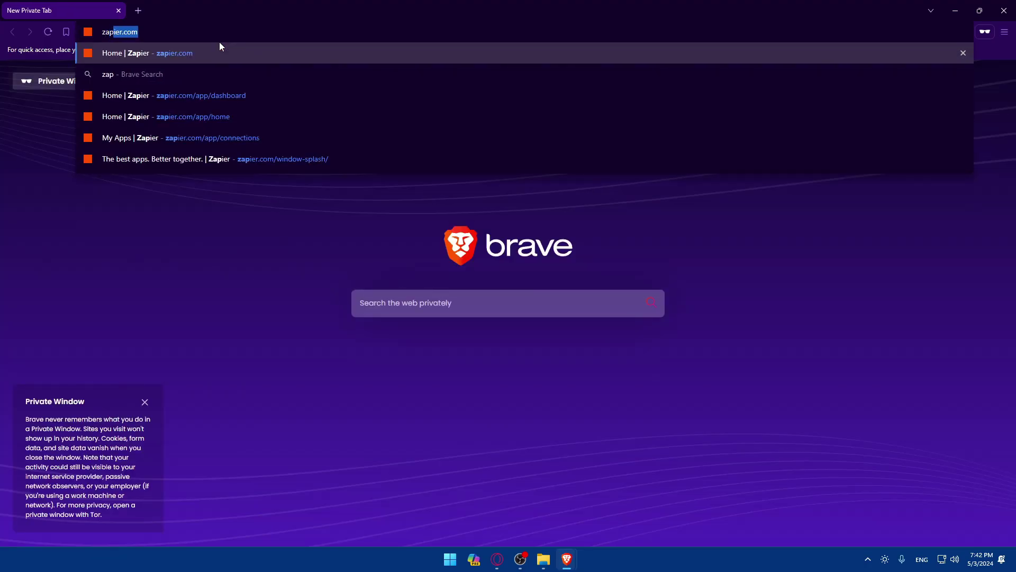
pyautogui.press('Return')
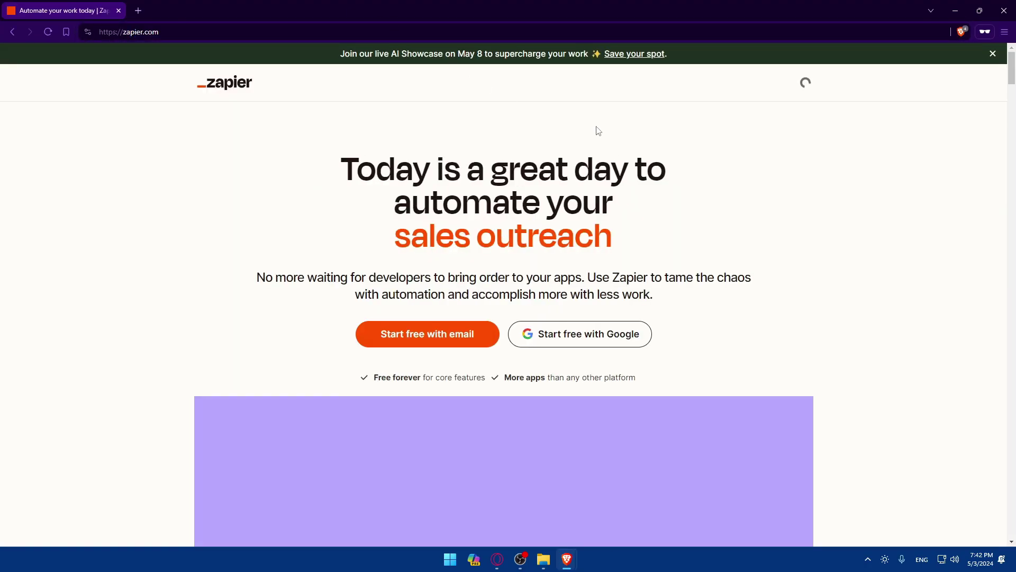
pyautogui.click(740, 83)
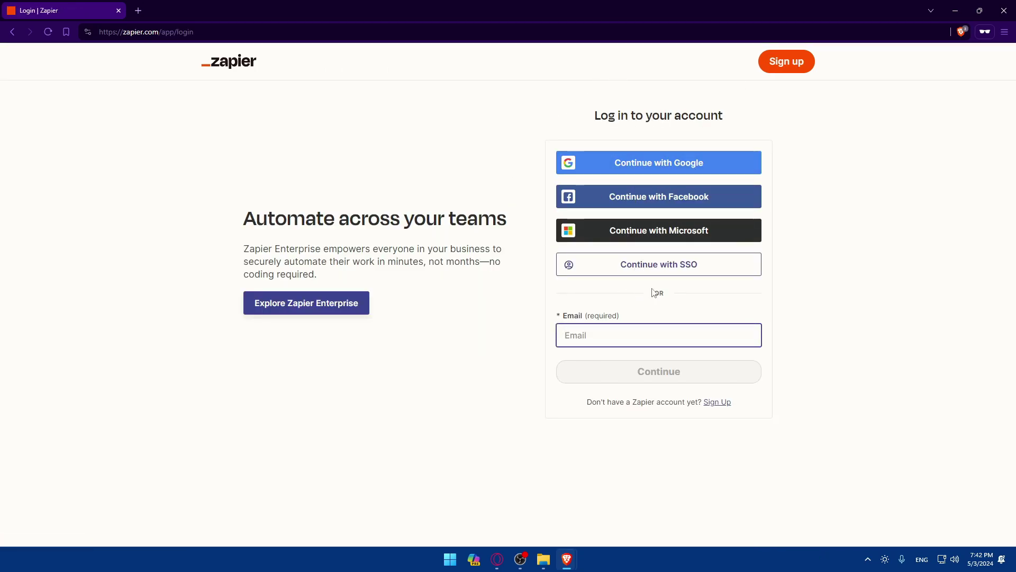
pyautogui.click(634, 260)
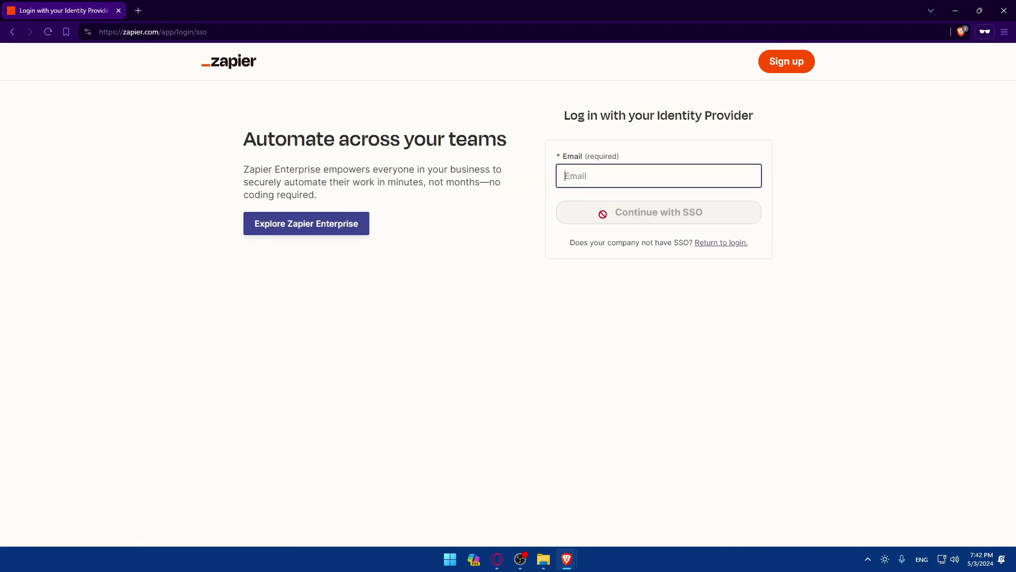
pyautogui.hotkey('alt', 'Left')
pyautogui.click(788, 67)
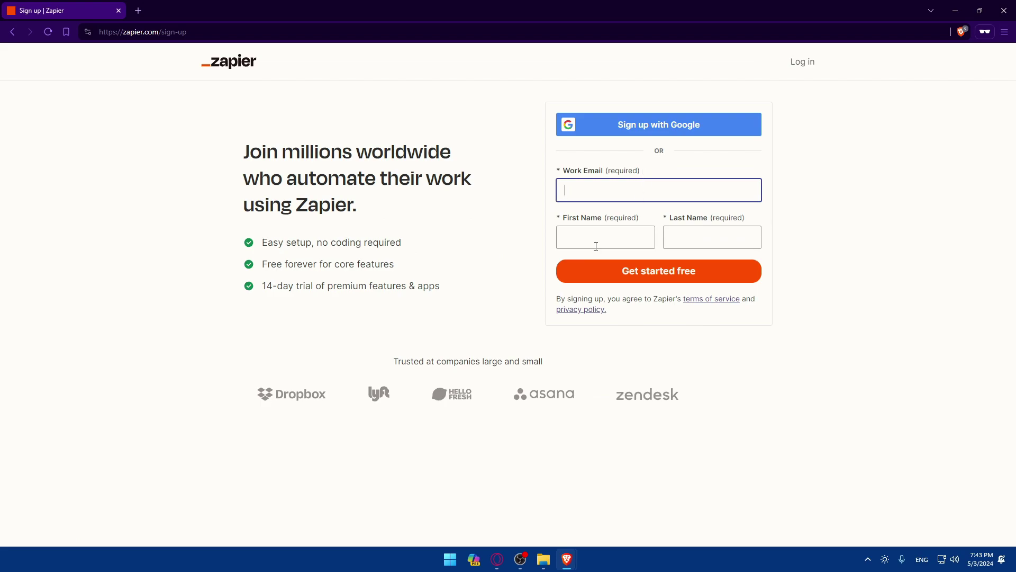
pyautogui.click(908, 200)
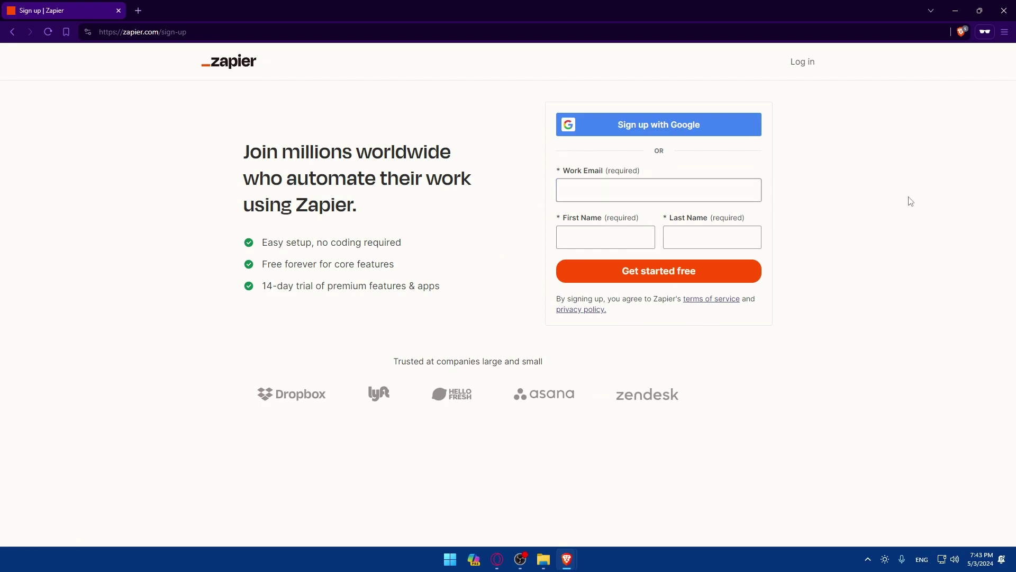
pyautogui.click(734, 186)
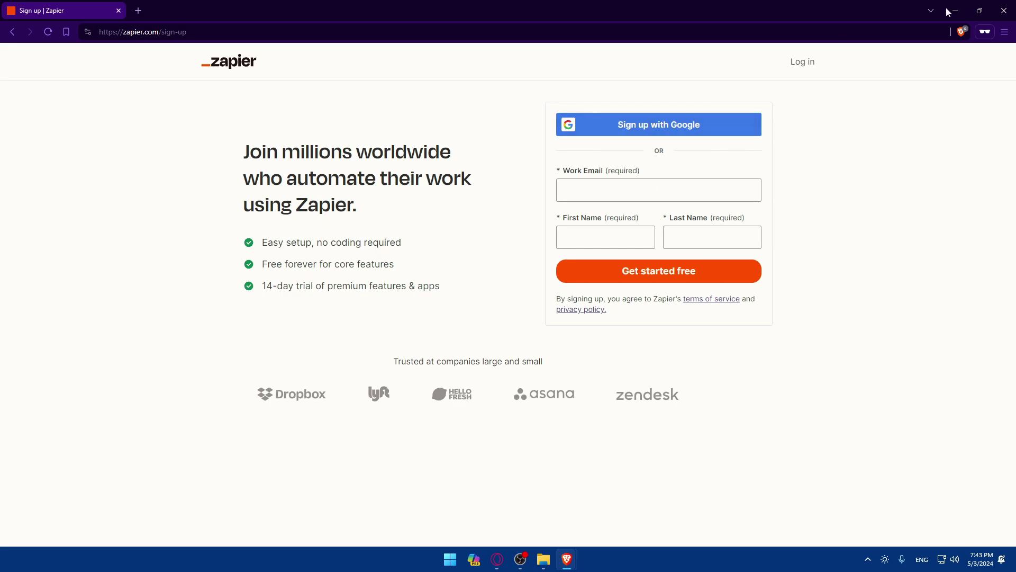
pyautogui.click(1004, 10)
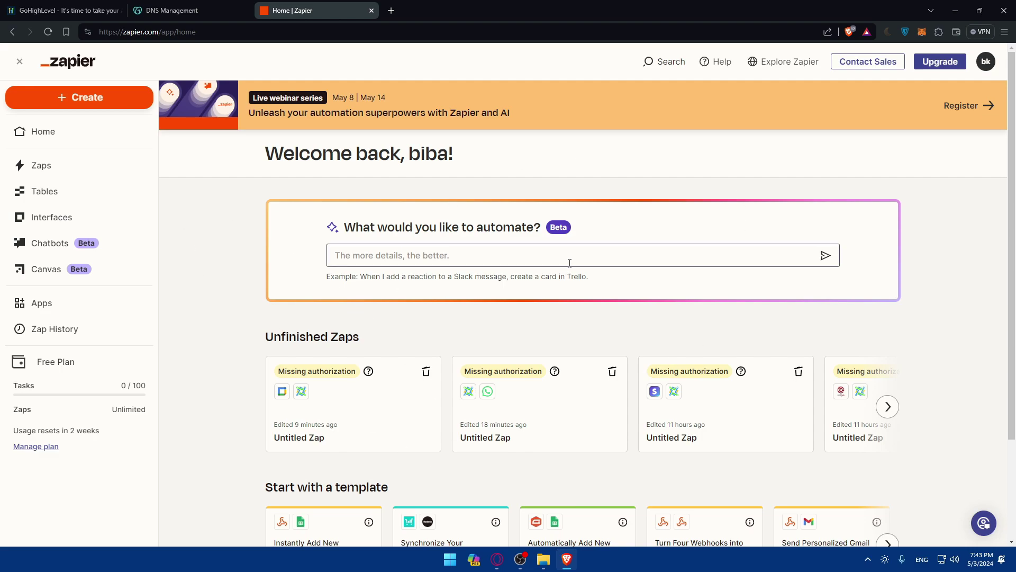
# Search Zapier Apps for 'gohighlevel', then 'lead', and start connecting LeadConnector
pyautogui.scroll(-3, 630, 274)
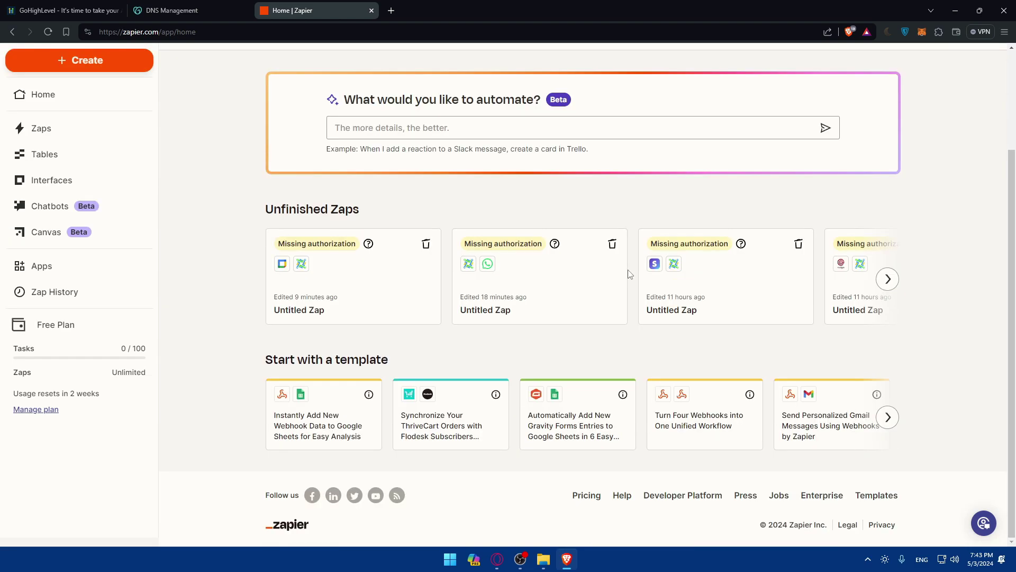
pyautogui.scroll(3, 630, 274)
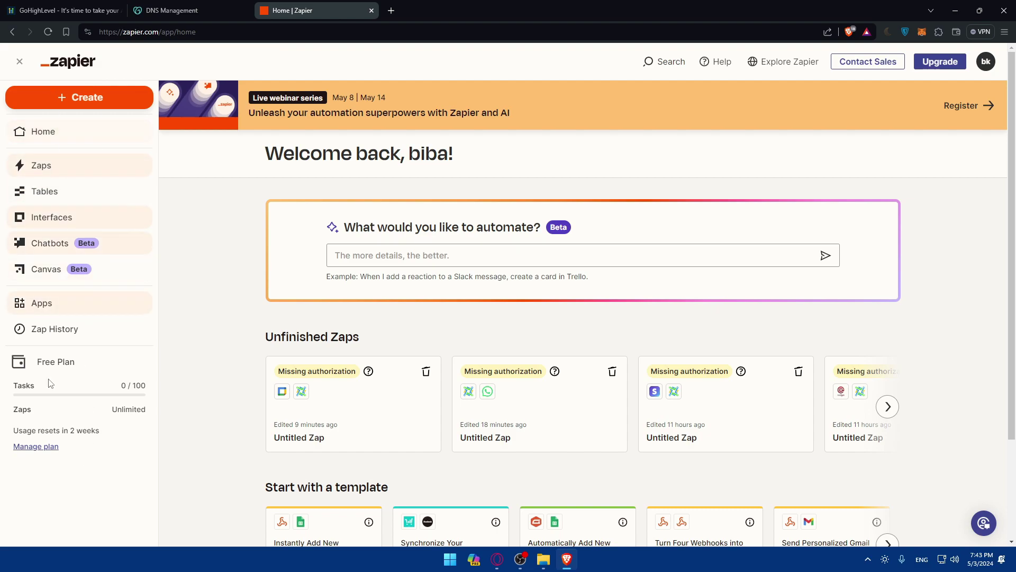
pyautogui.click(48, 311)
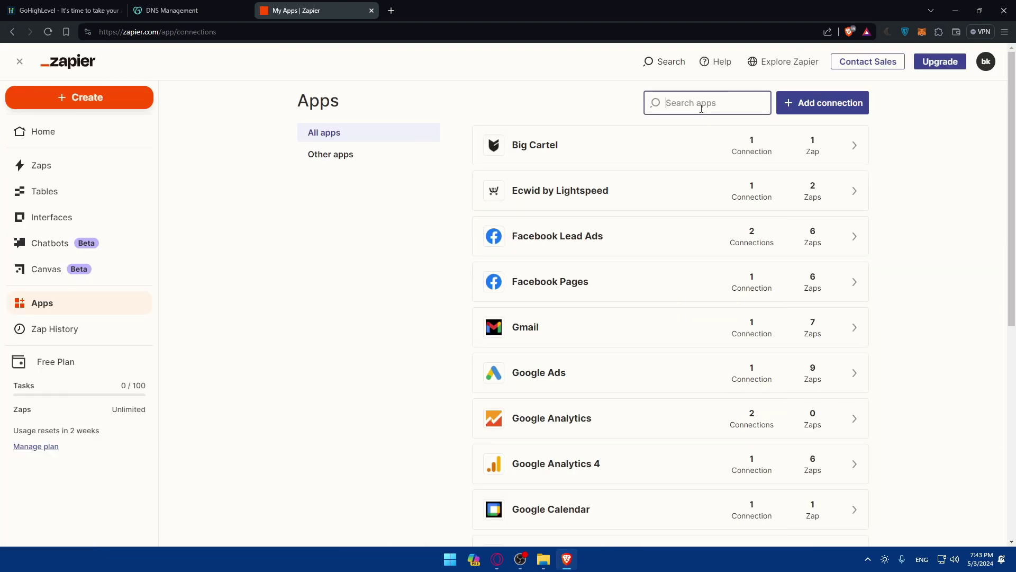
pyautogui.write('g')
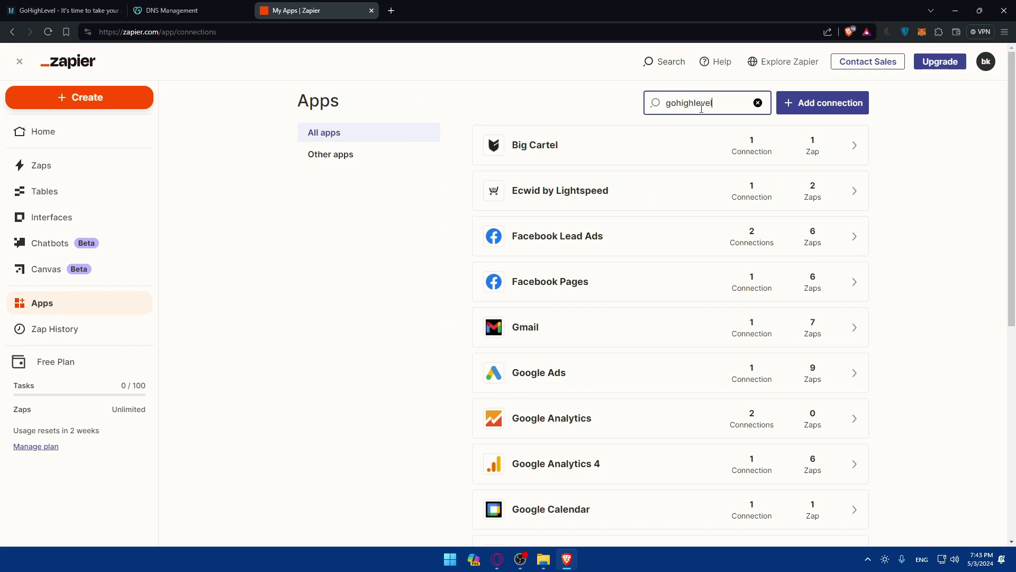
pyautogui.write('ohighlevel')
pyautogui.press('BackSpace')
pyautogui.press('BackSpace')
pyautogui.press('BackSpace')
pyautogui.press('BackSpace')
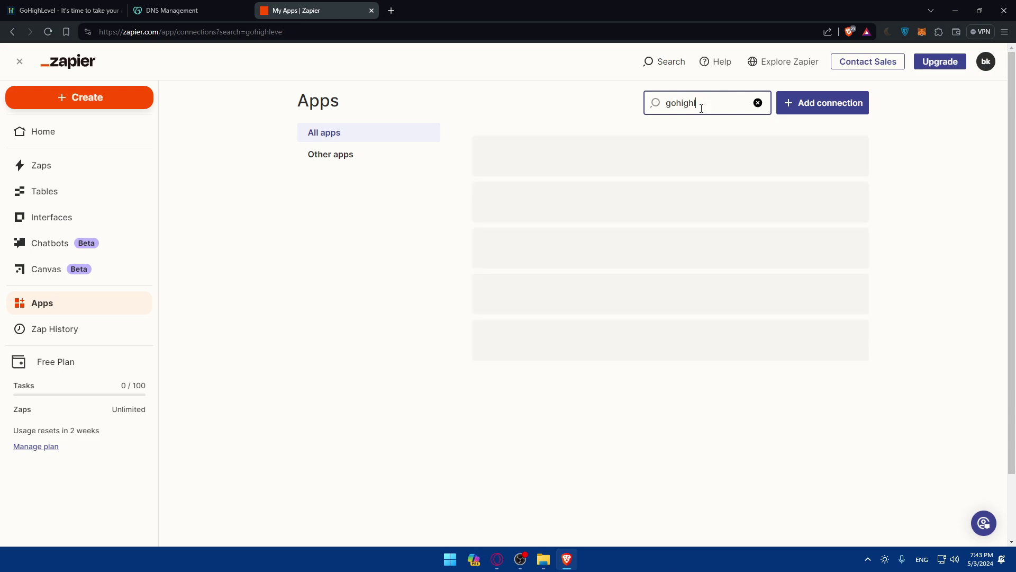
pyautogui.press('BackSpace')
pyautogui.press('BackSpace')
pyautogui.press('BackSpace')
pyautogui.press('BackSpace')
pyautogui.press('BackSpace')
pyautogui.press('BackSpace')
pyautogui.press('BackSpace')
pyautogui.write('lead')
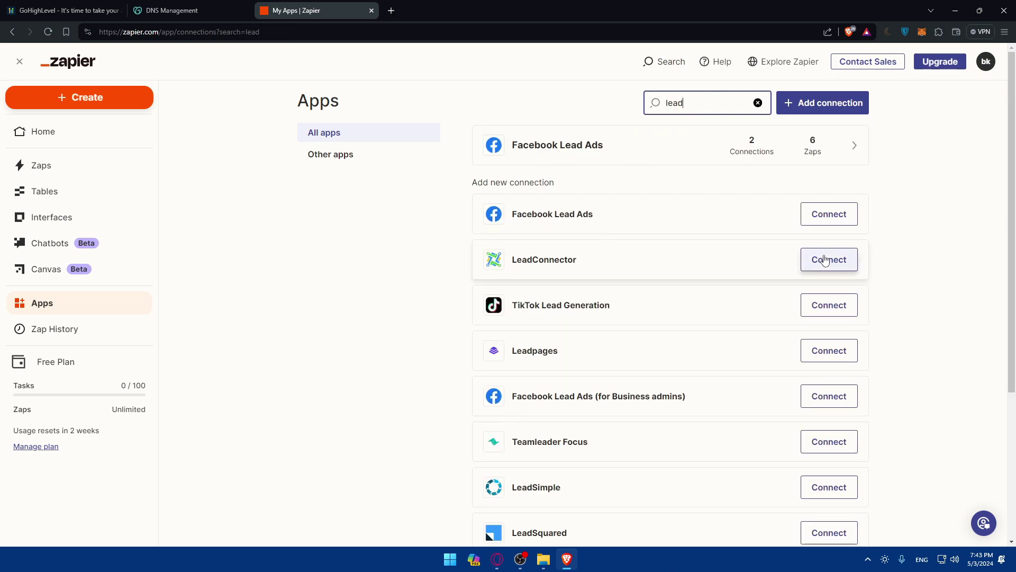
pyautogui.click(825, 260)
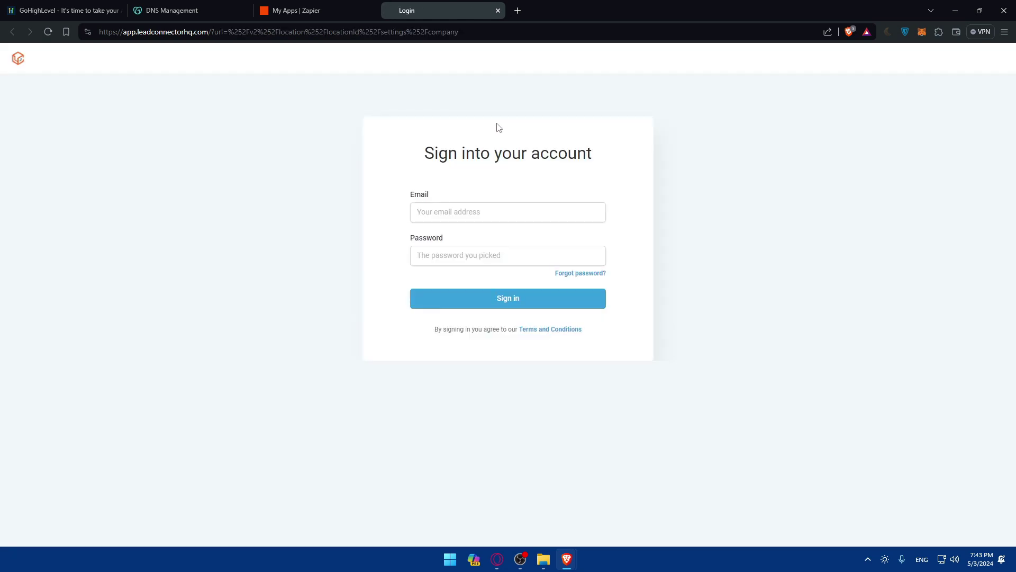
# Close the LeadConnector sign-in tab and the API-key Connect an Account popup
pyautogui.click(498, 10)
pyautogui.moveTo(567, 559)
pyautogui.click(619, 499)
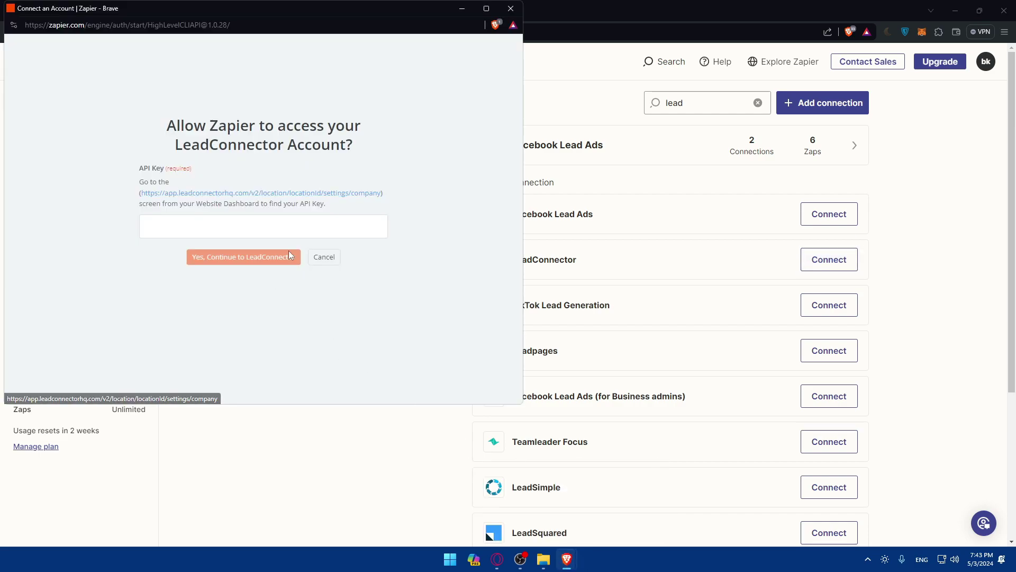
pyautogui.moveTo(399, 205); pyautogui.dragTo(132, 195)
pyautogui.click(122, 208)
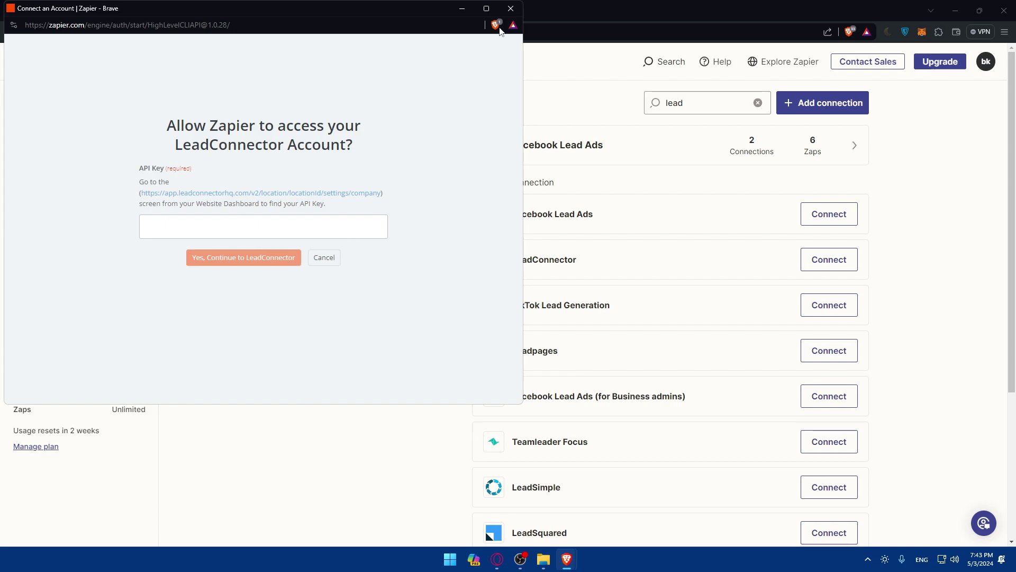
pyautogui.click(511, 8)
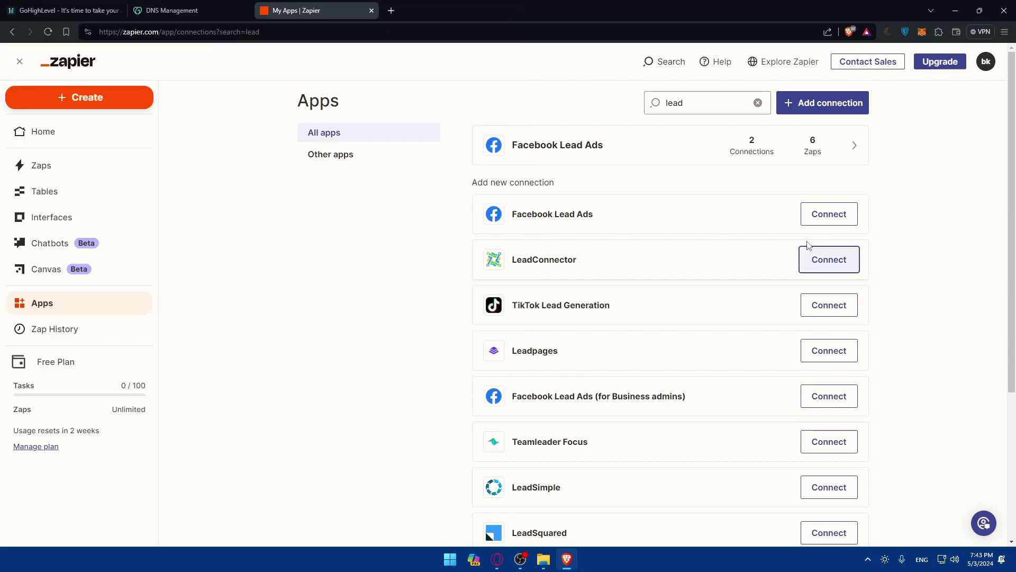
# Search Zapier Apps for 'godaddy' and 'go', then open Explore more connections
pyautogui.doubleClick(683, 103)
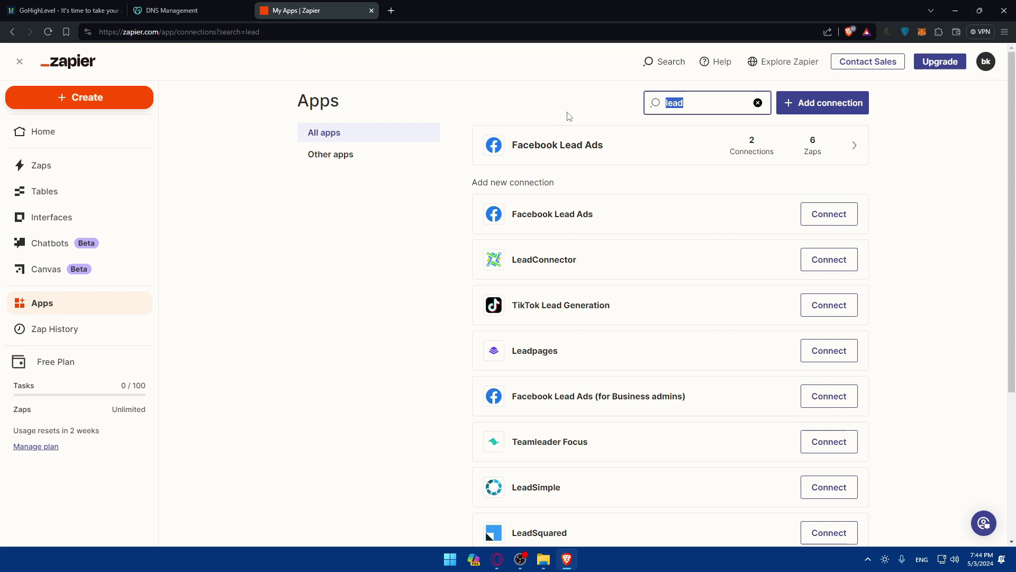
pyautogui.write('godadd')
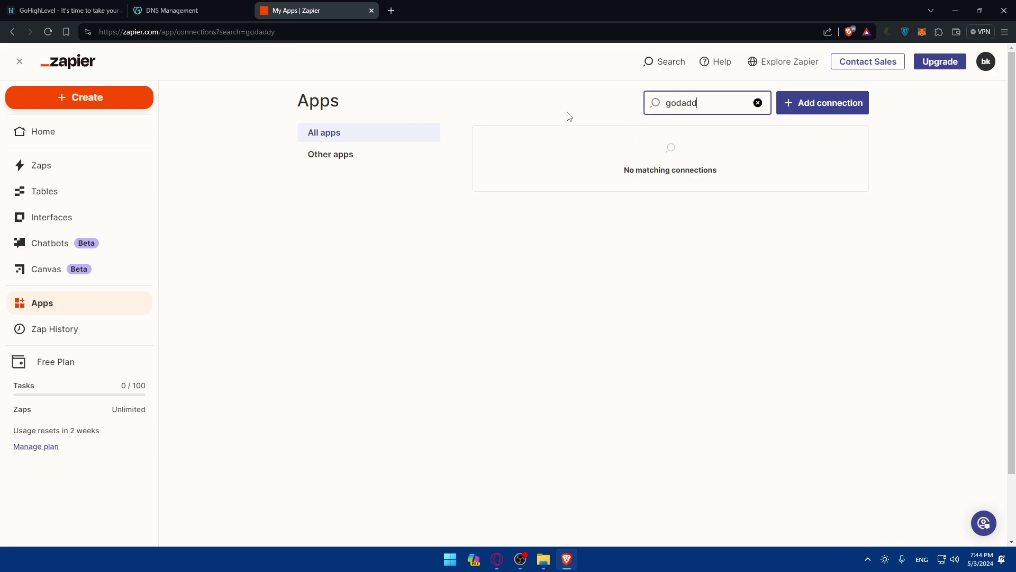
pyautogui.hotkey('ctrl', 'BackSpace')
pyautogui.write('daddy')
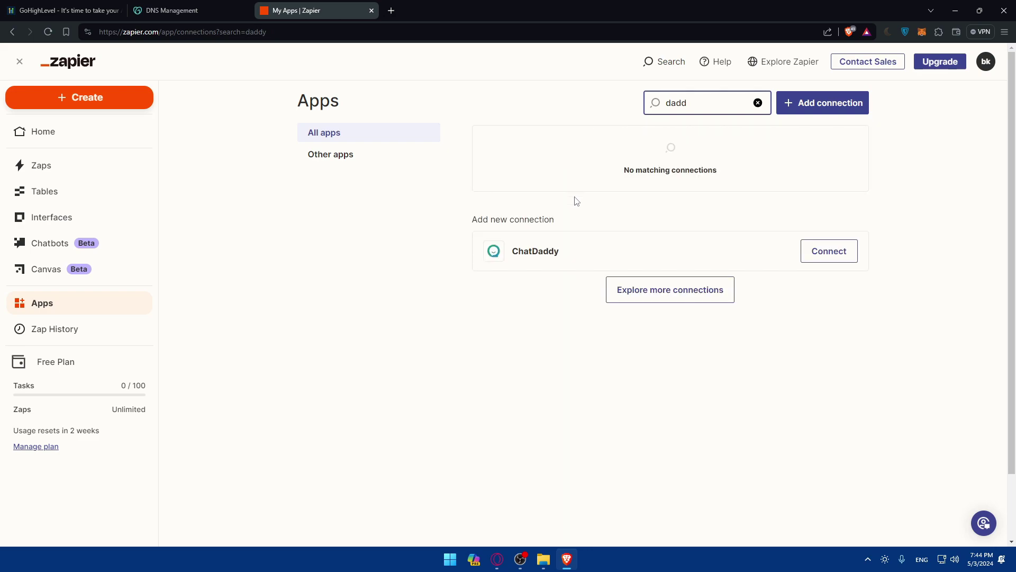
pyautogui.hotkey('ctrl', 'BackSpace')
pyautogui.write('go')
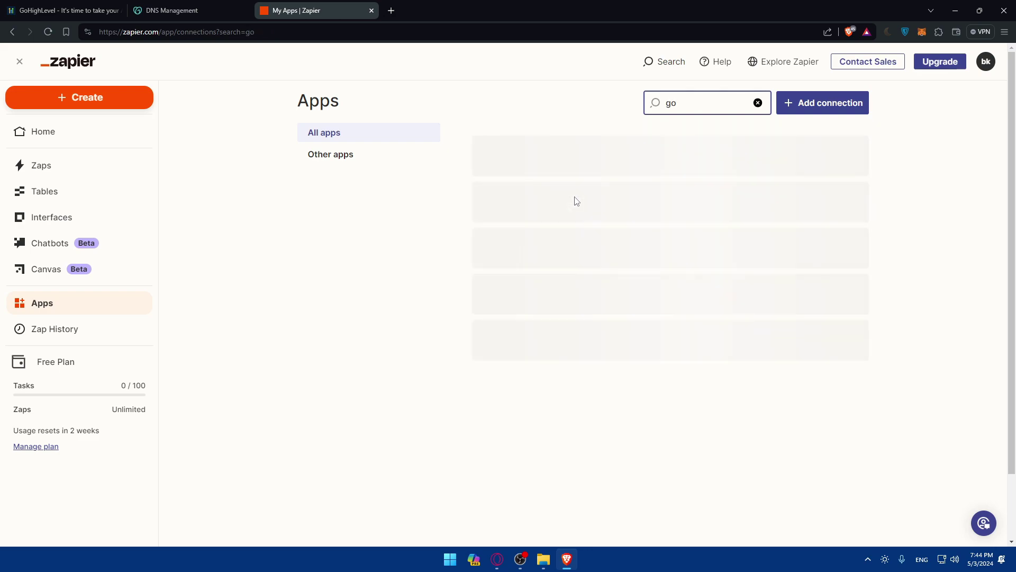
pyautogui.scroll(-7, 585, 296)
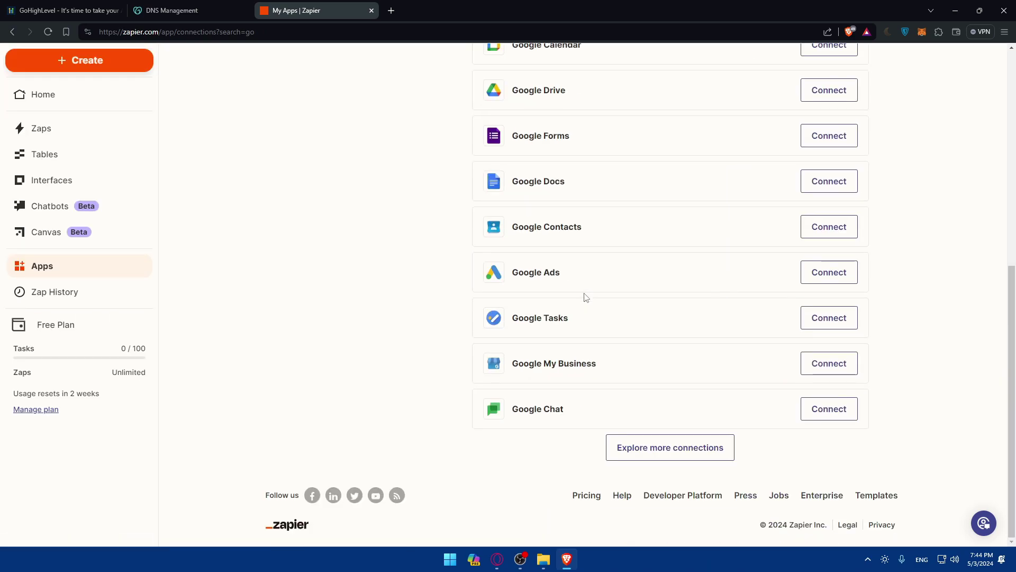
pyautogui.click(640, 455)
pyautogui.scroll(-5, 464, 334)
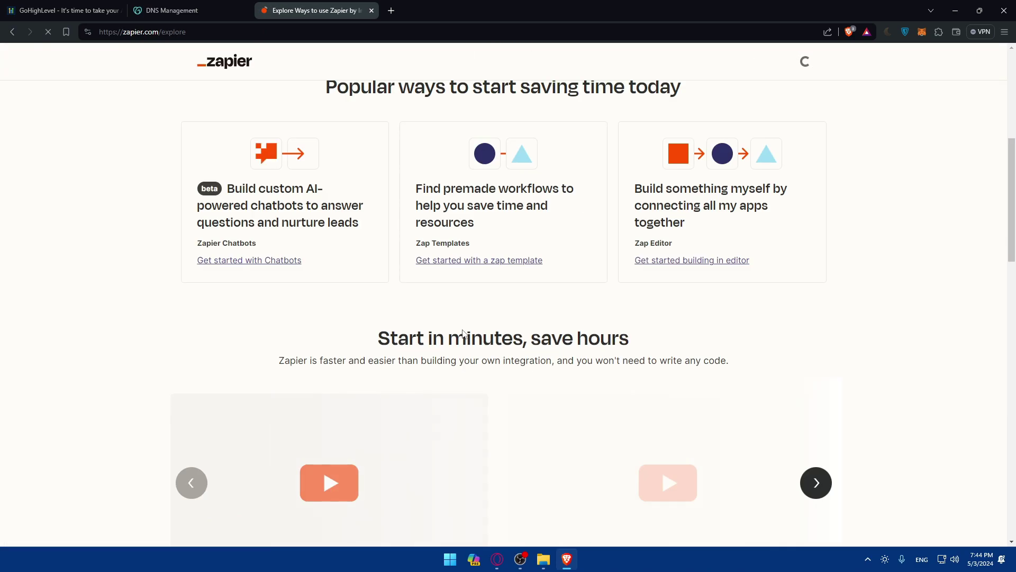
pyautogui.scroll(-10, 464, 333)
pyautogui.scroll(3, 323, 302)
pyautogui.click(316, 291)
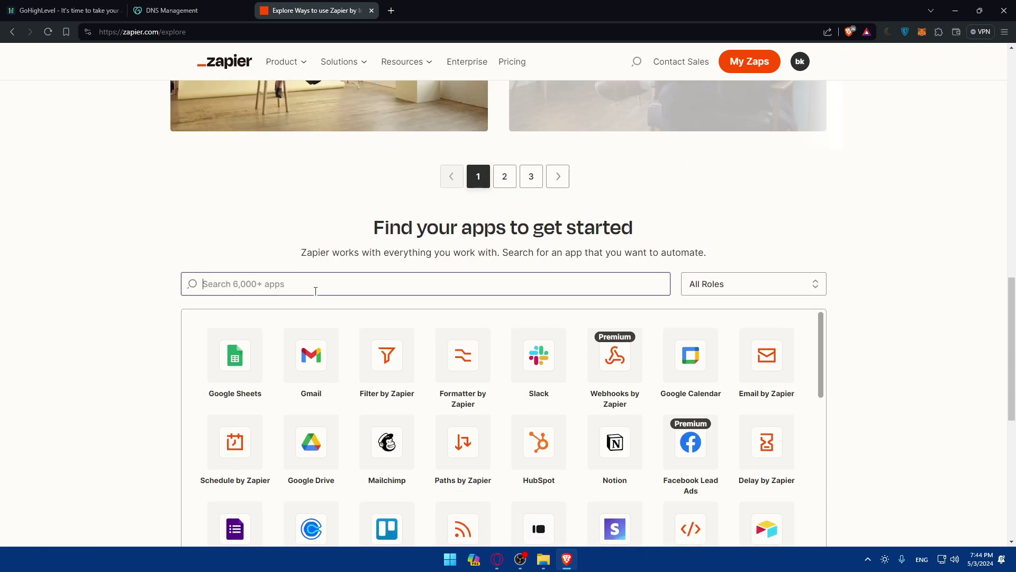
pyautogui.write('godaddy')
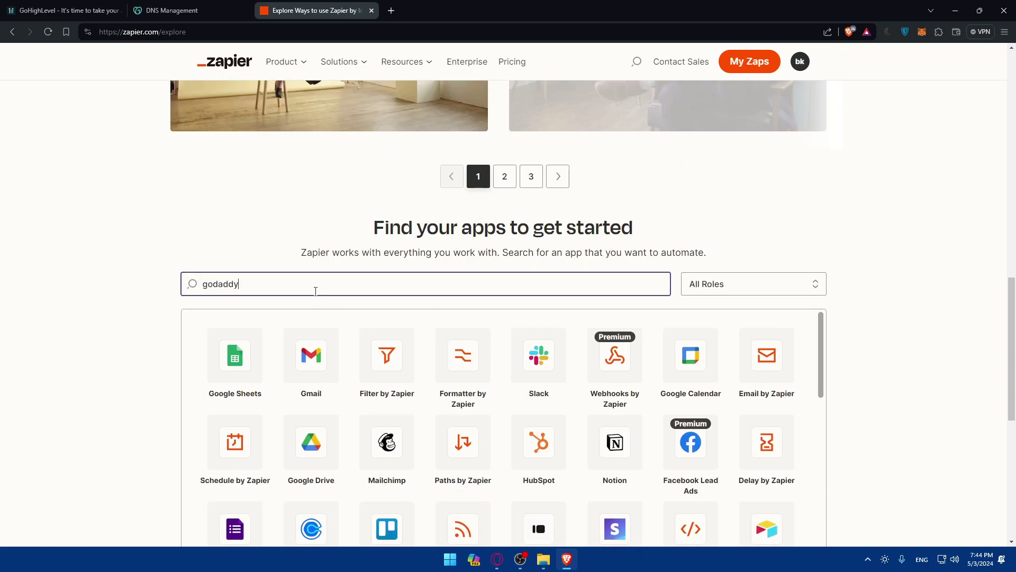
pyautogui.scroll(-2, 347, 327)
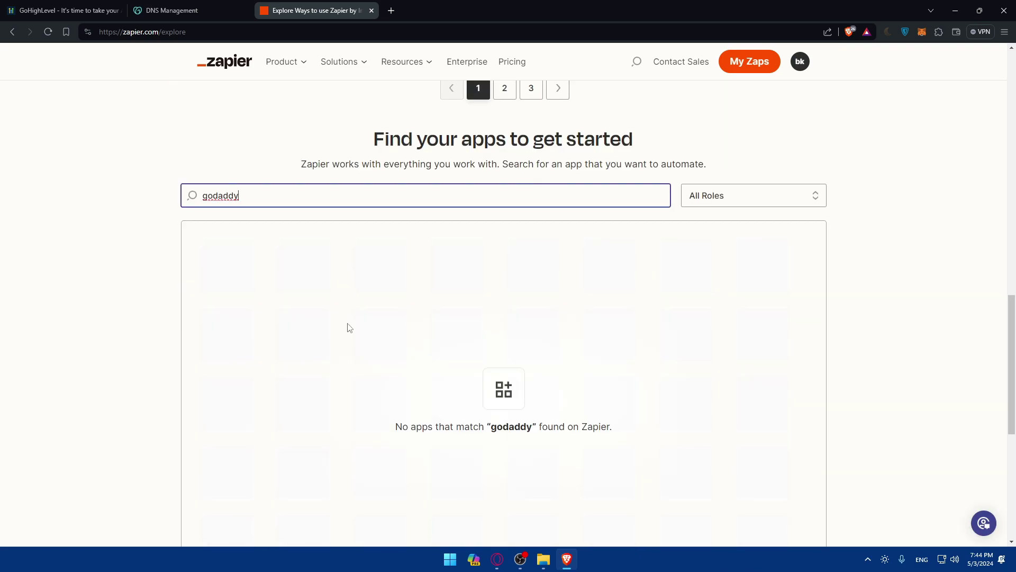
pyautogui.press('BackSpace')
pyautogui.press('BackSpace')
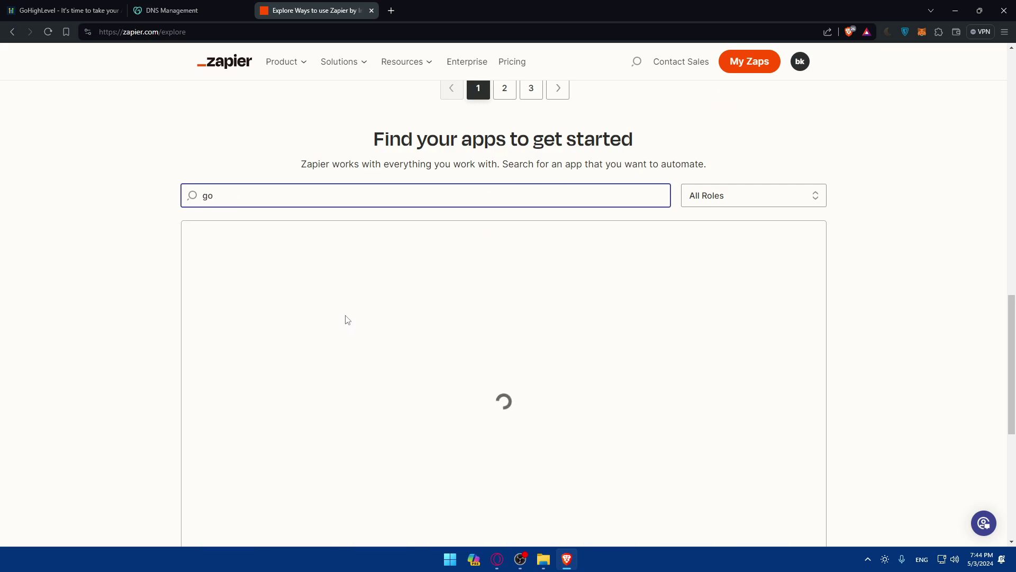
pyautogui.scroll(-3, 437, 317)
pyautogui.scroll(-8, 437, 311)
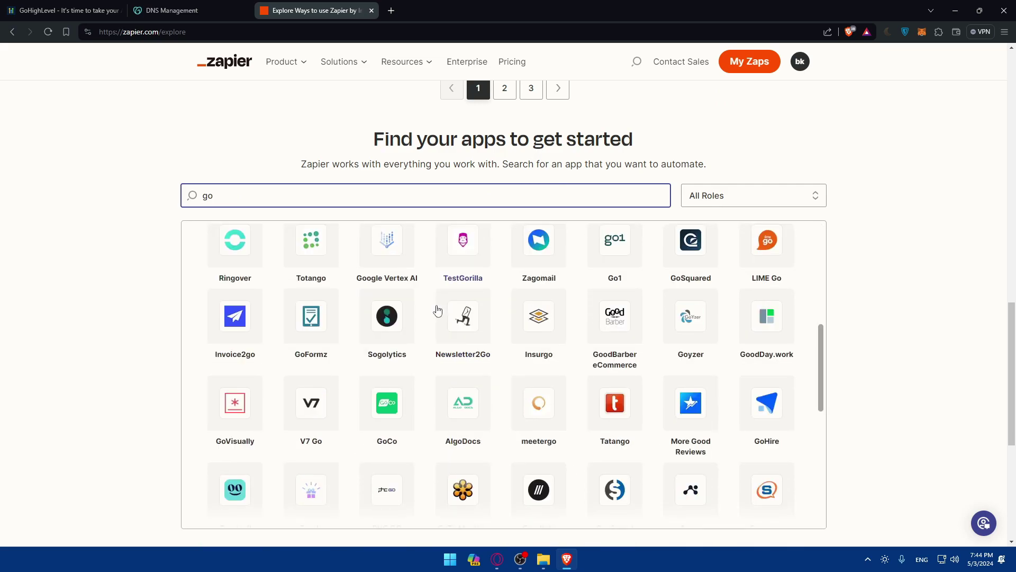
pyautogui.scroll(-5, 438, 311)
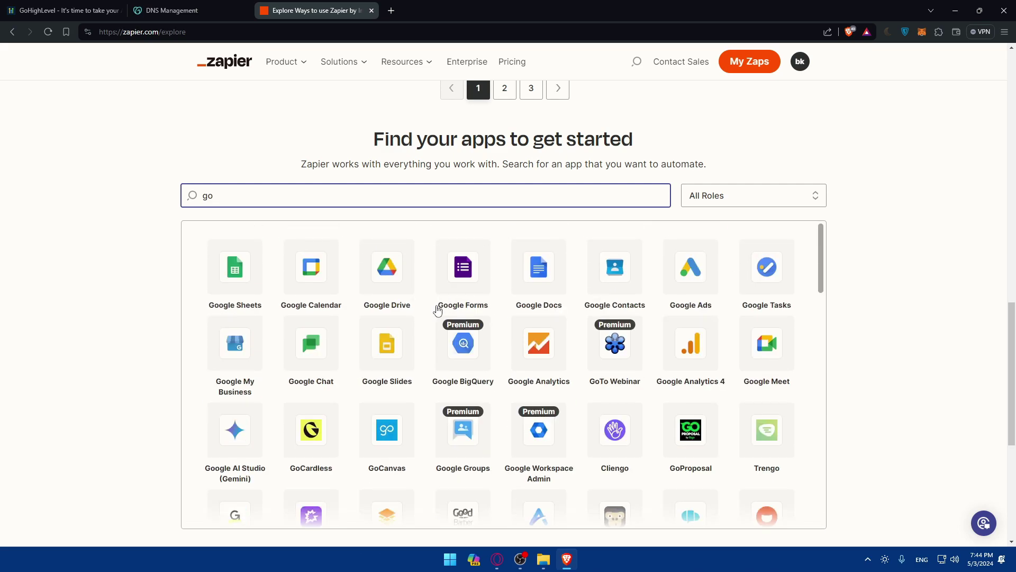
pyautogui.write('--')
pyautogui.press('BackSpace')
pyautogui.press('BackSpace')
pyautogui.press('BackSpace')
pyautogui.press('BackSpace')
pyautogui.click(247, 140)
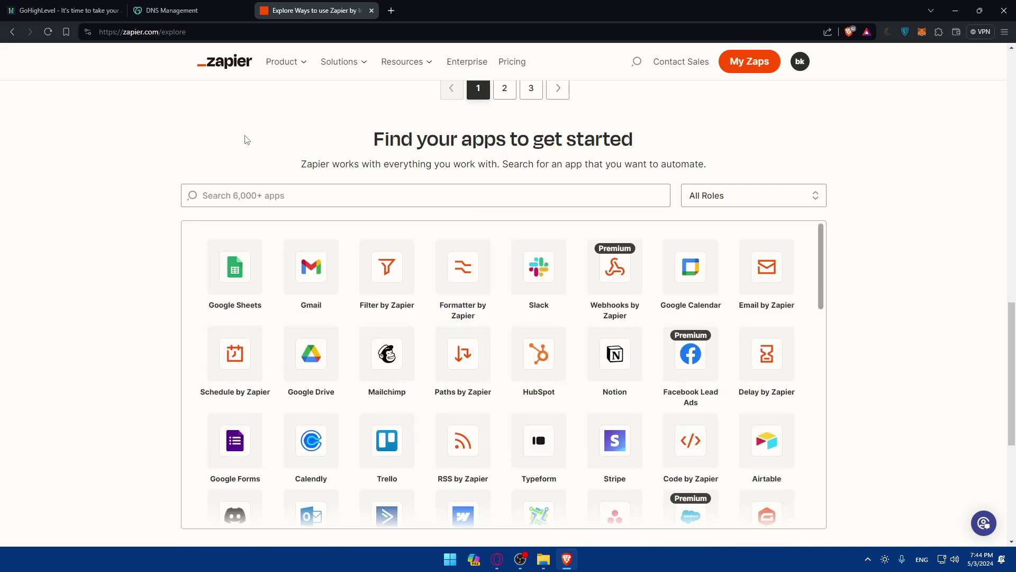
pyautogui.scroll(-6, 312, 191)
pyautogui.scroll(10, 321, 200)
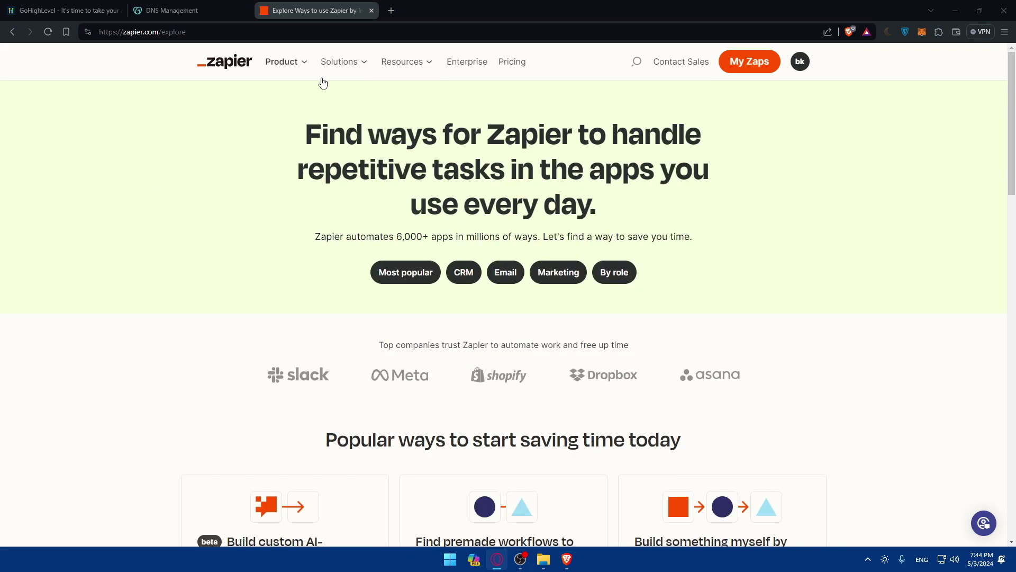
# Browse My Zaps and try switching on the 'Create Campaign for New Shopify Production' zap
pyautogui.click(749, 63)
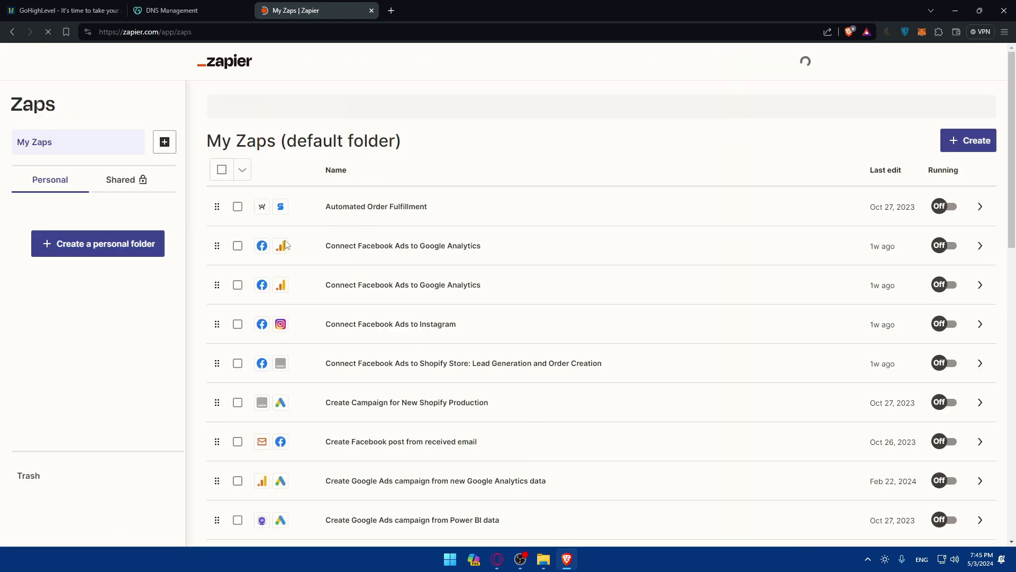
pyautogui.scroll(-7, 336, 196)
pyautogui.scroll(-7, 394, 169)
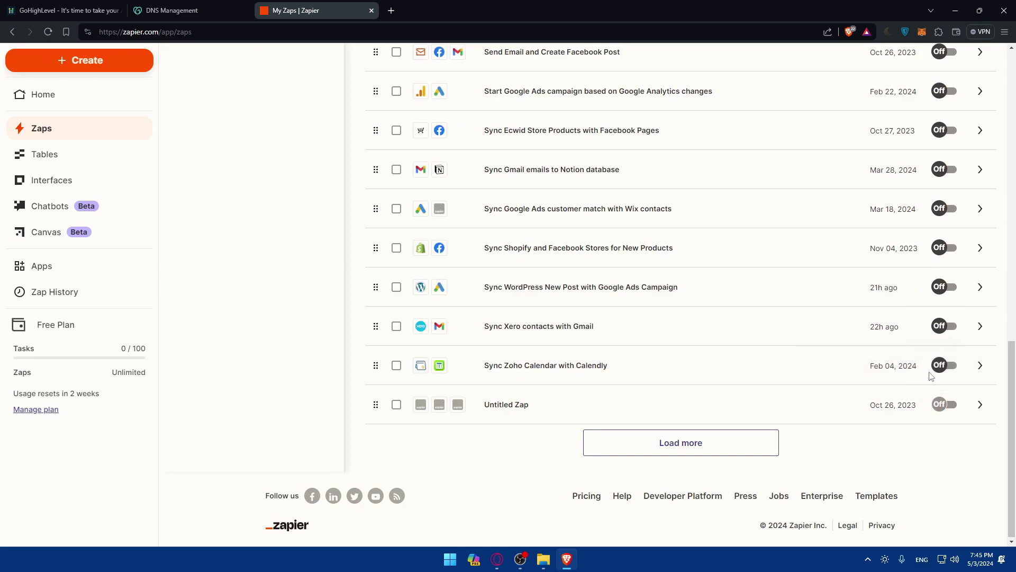
pyautogui.scroll(10, 666, 375)
pyautogui.click(945, 190)
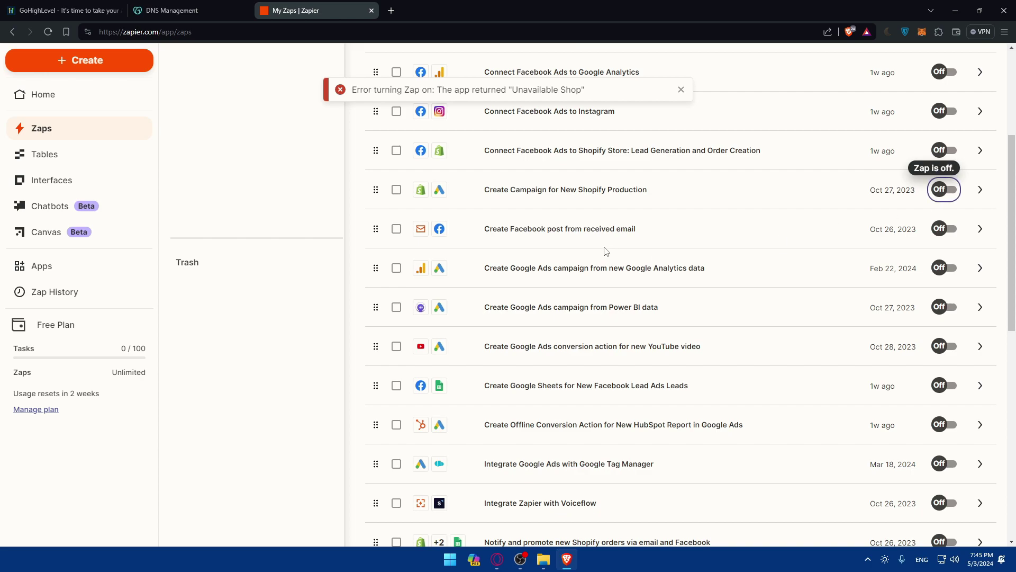
# Look back over the Zaps list, then close Zapier to reveal GoDaddy's DNS Management page
pyautogui.scroll(3, 603, 254)
pyautogui.scroll(-13, 572, 263)
pyautogui.scroll(8, 505, 340)
pyautogui.scroll(7, 506, 340)
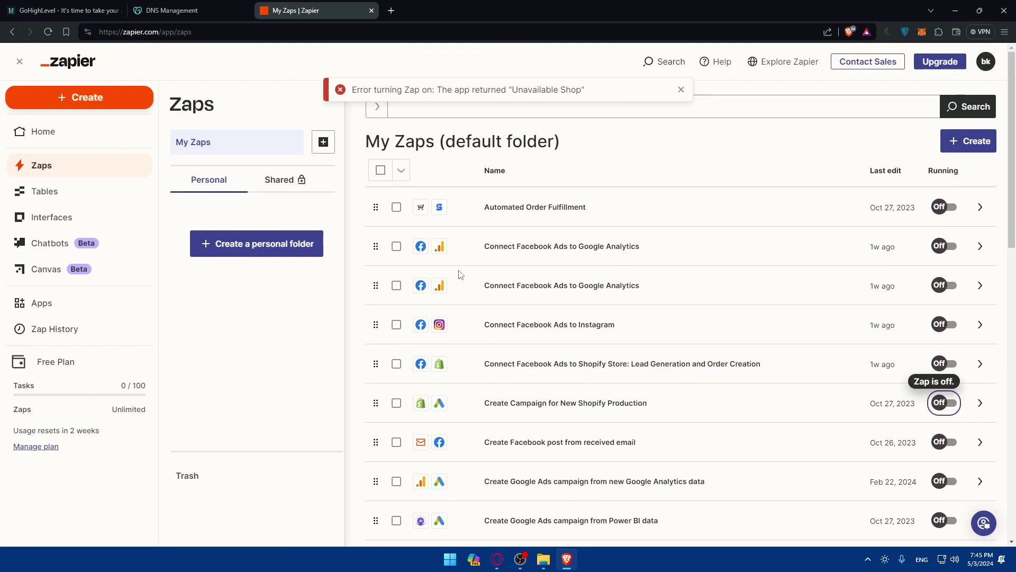
pyautogui.scroll(-10, 435, 342)
pyautogui.scroll(5, 435, 342)
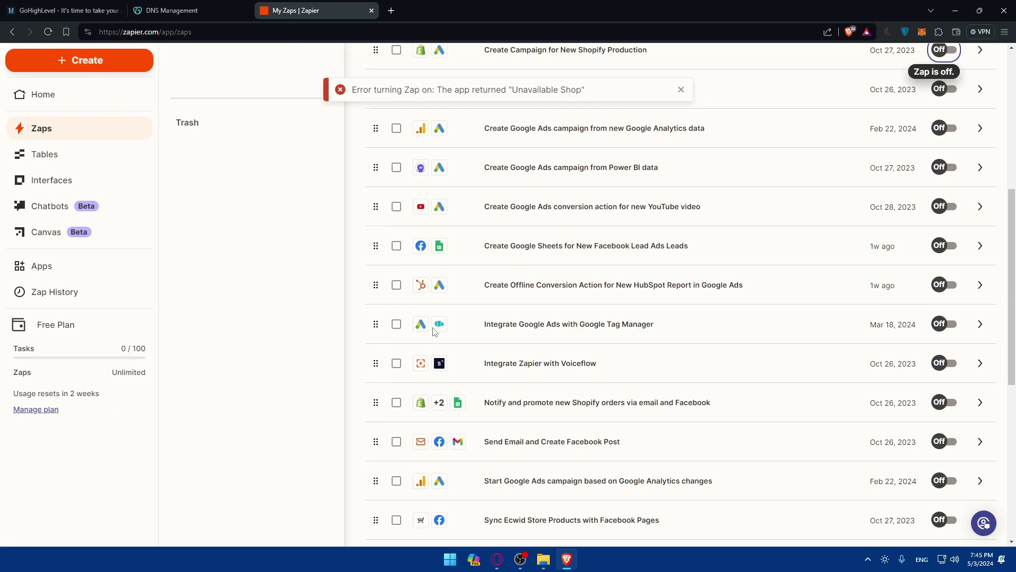
pyautogui.scroll(5, 166, 171)
pyautogui.scroll(2, 165, 171)
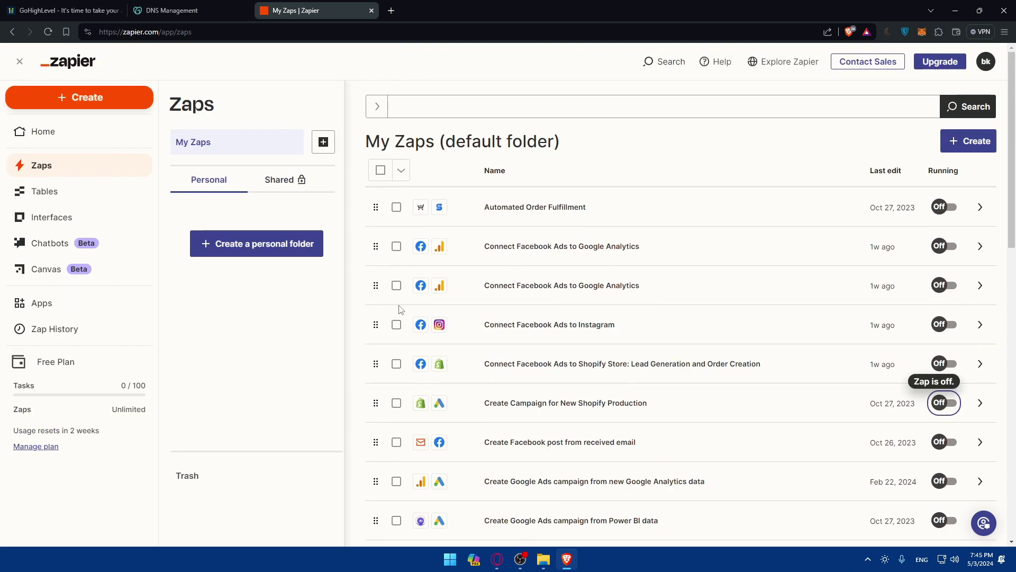
pyautogui.click(371, 11)
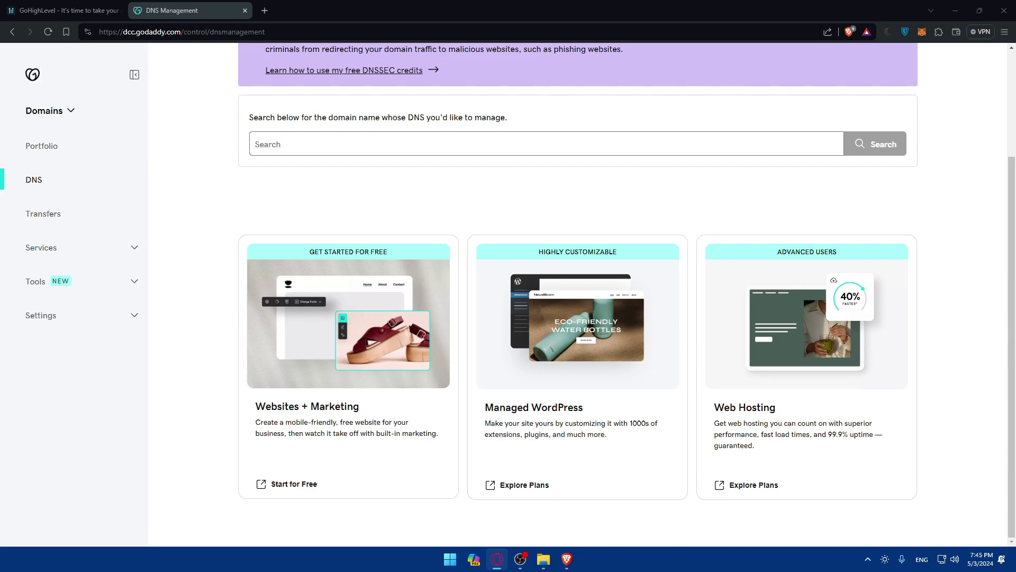
# Bring the GoHighLevel tab forward to show its 14-day free-trial landing page
pyautogui.click(105, 6)
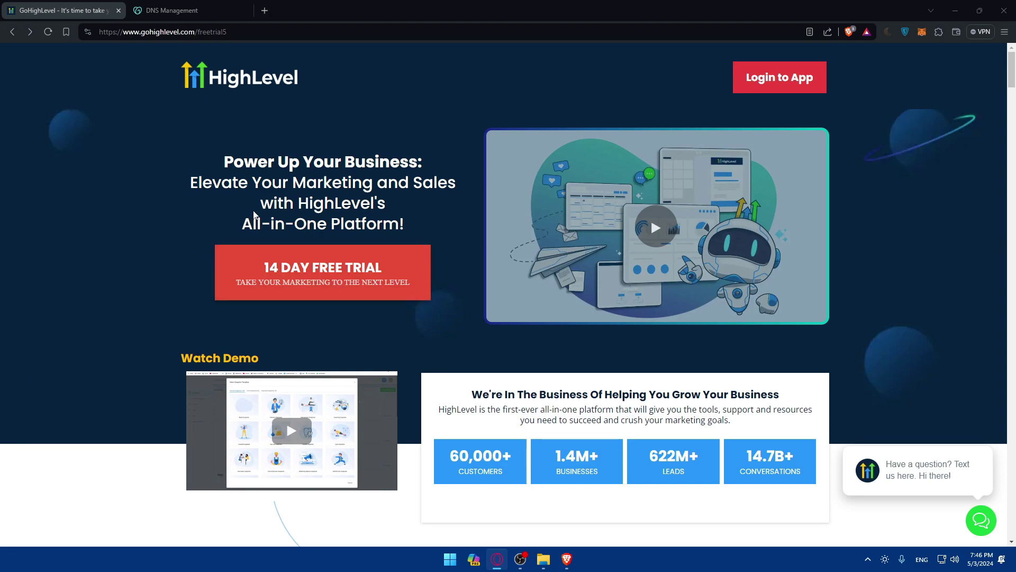
# Bring GoDaddy's DNS Management tab back to the front, then focus the Opera browser from the taskbar
pyautogui.click(172, 10)
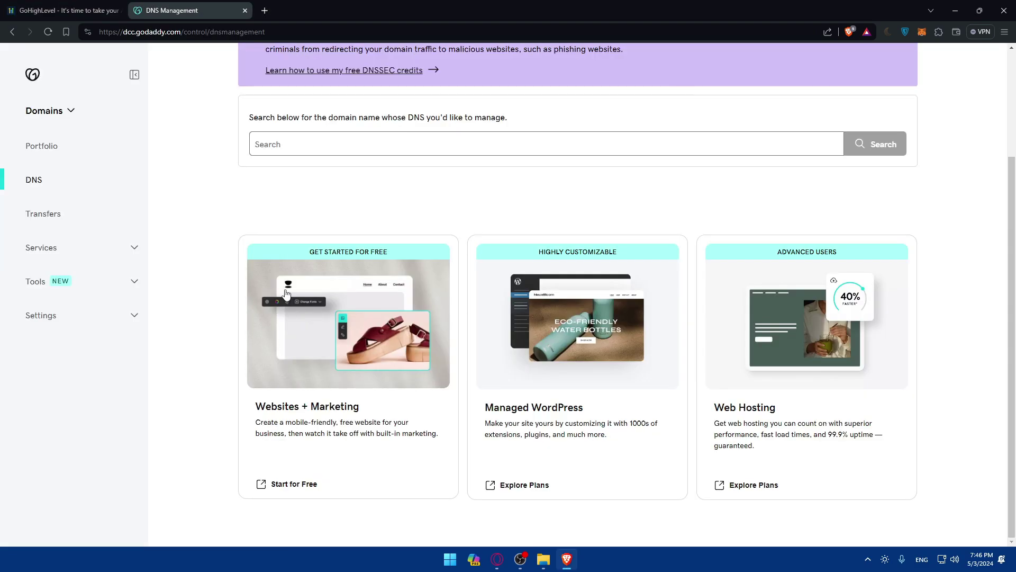
pyautogui.click(497, 559)
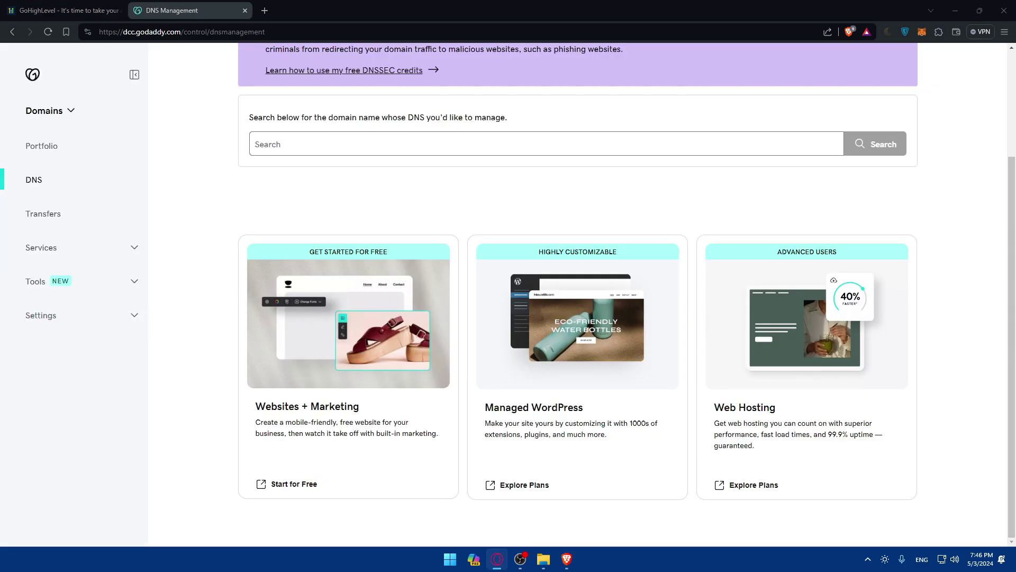